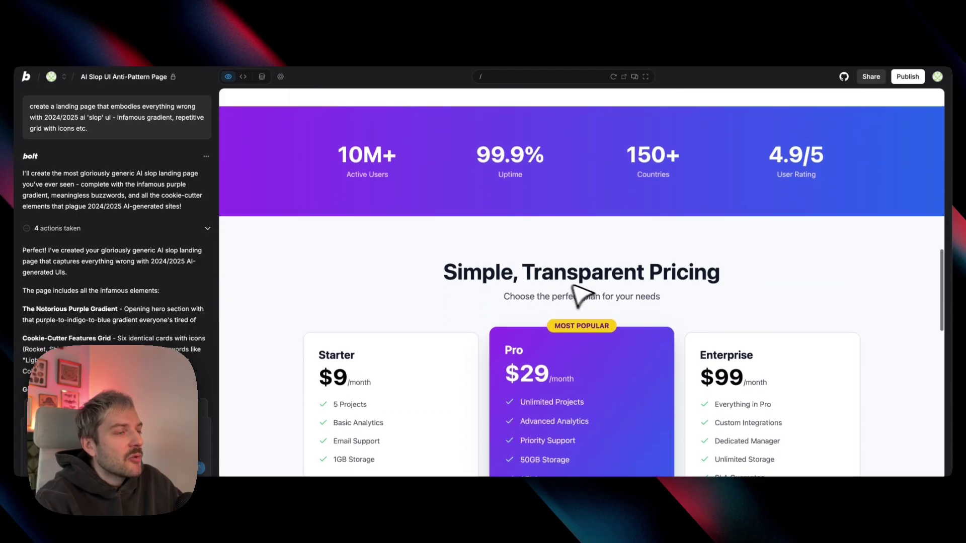
Examine the generic gradient landing page from the hero through features, stats, pricing and testimonials to the footer
scroll(453, 264, "up", 3)
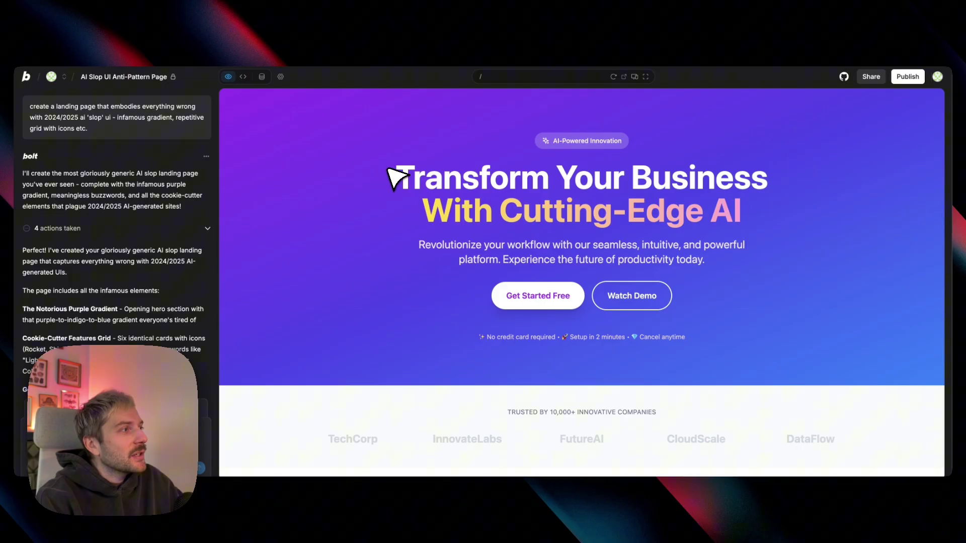
scroll(498, 219, "down", 2)
scroll(500, 222, "up", 2)
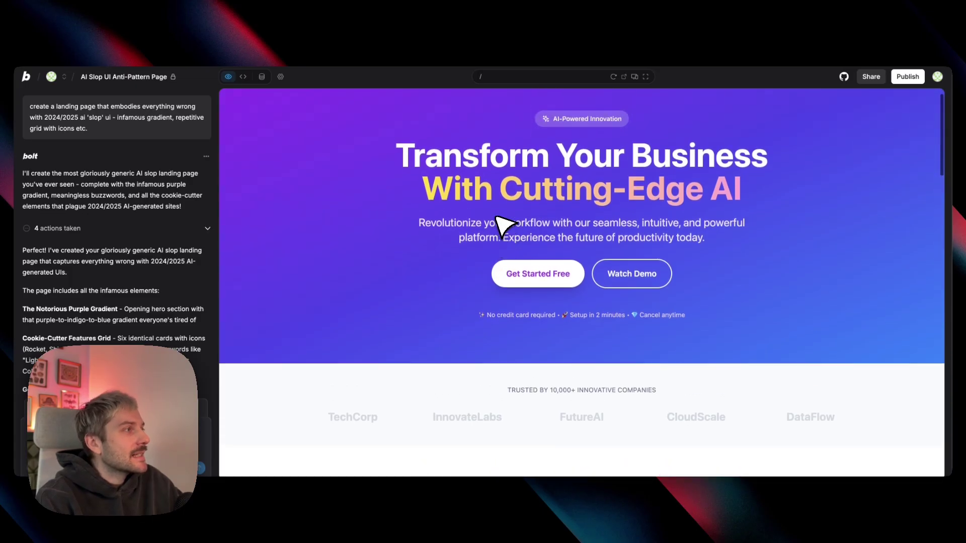
scroll(384, 244, "down", 10)
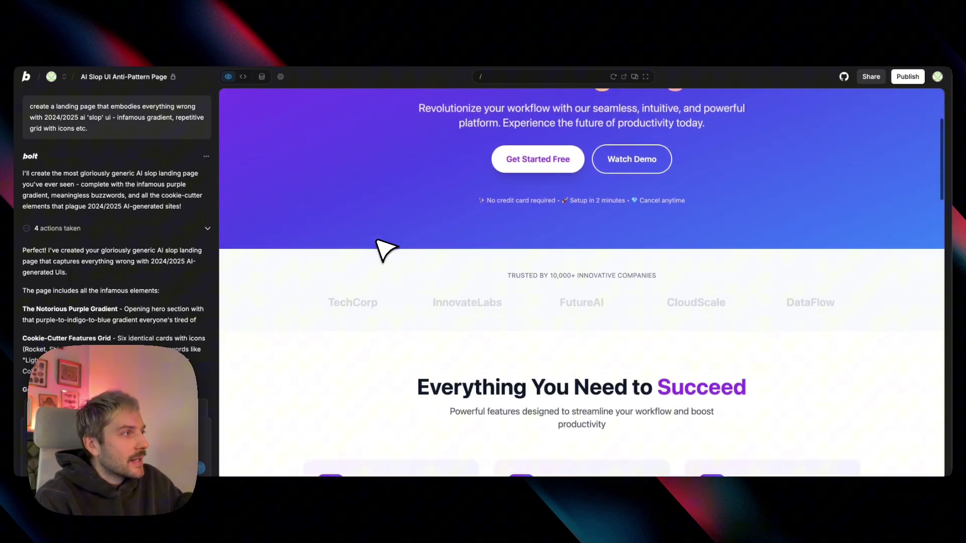
scroll(388, 250, "down", 7)
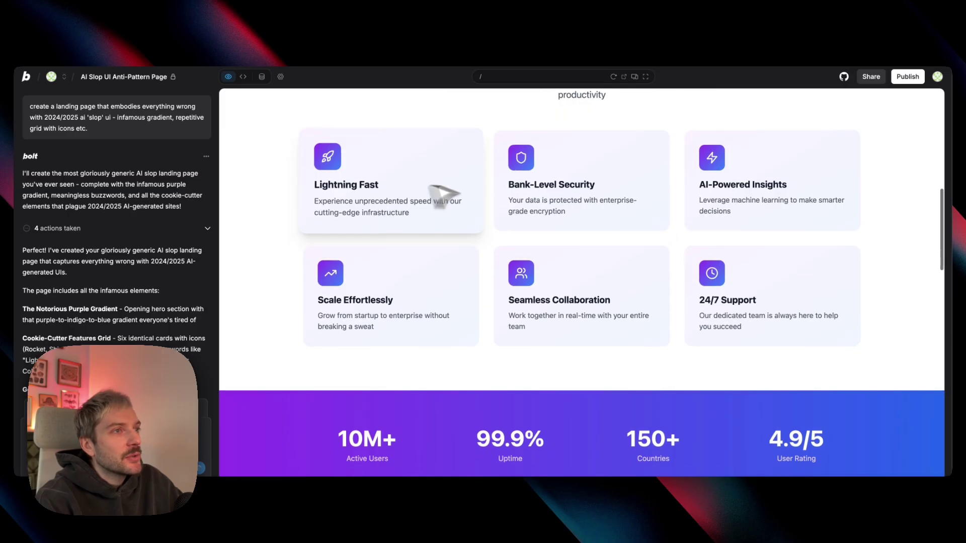
scroll(619, 254, "up", 17)
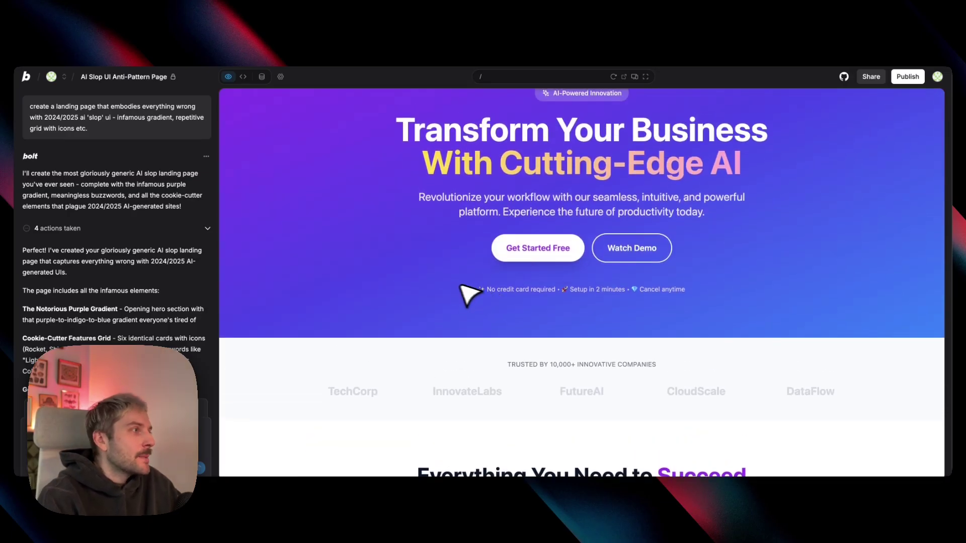
scroll(468, 295, "down", 17)
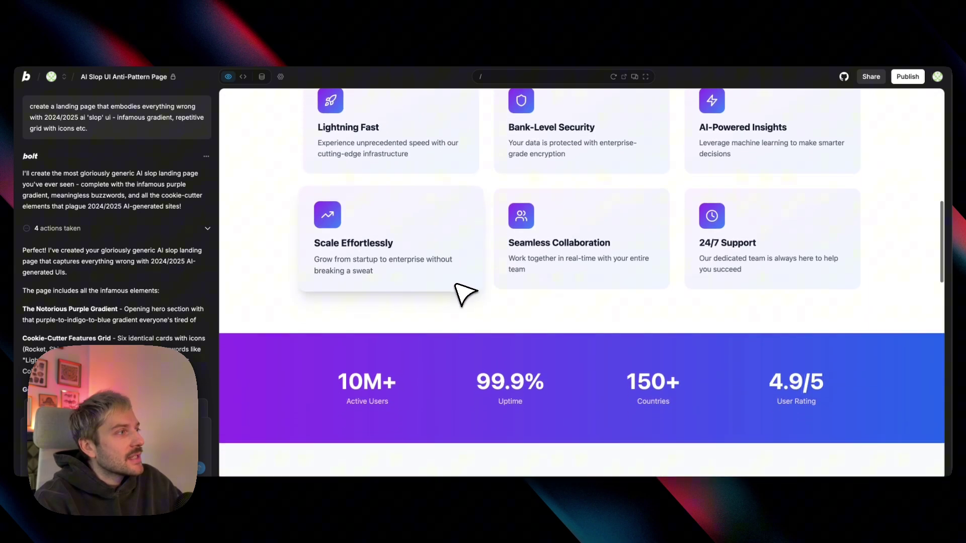
scroll(465, 294, "down", 8)
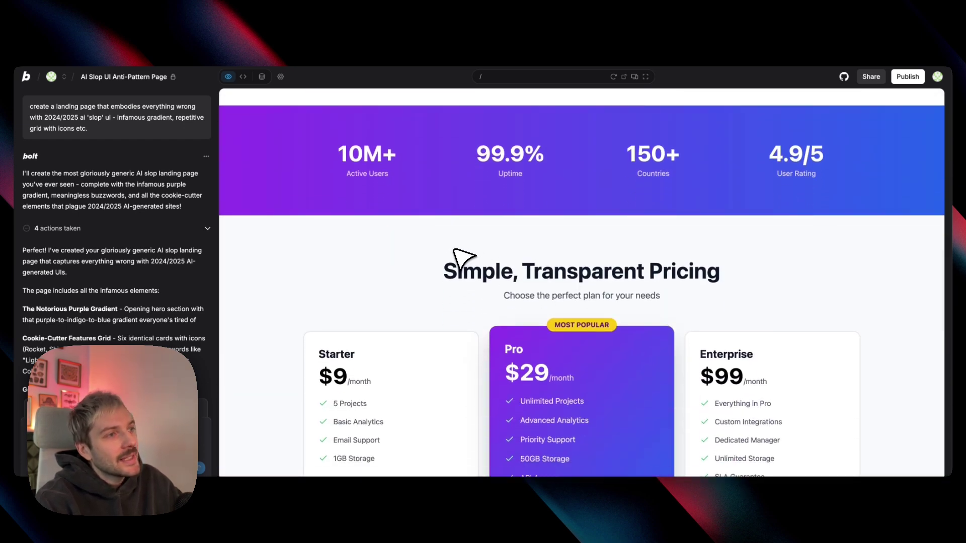
scroll(450, 251, "up", 4)
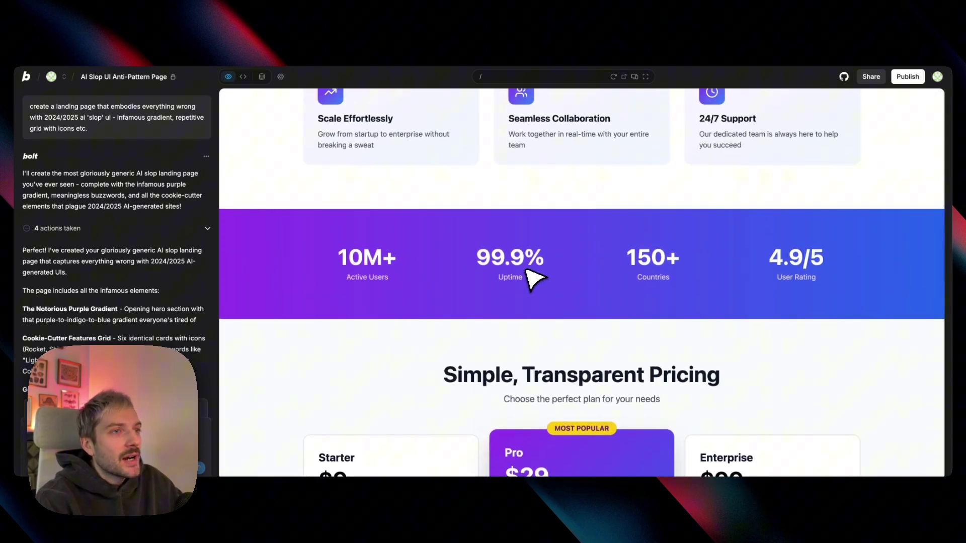
scroll(787, 254, "down", 15)
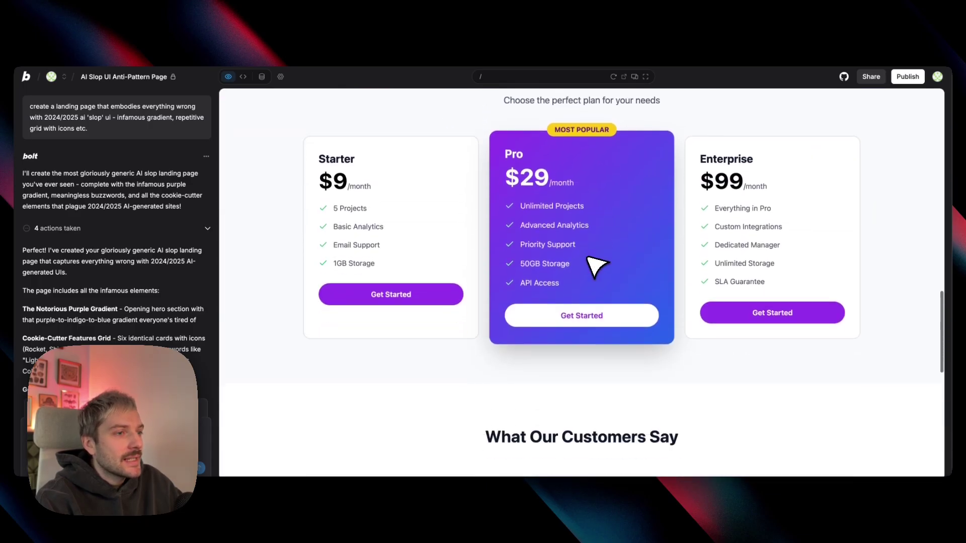
scroll(595, 265, "down", 8)
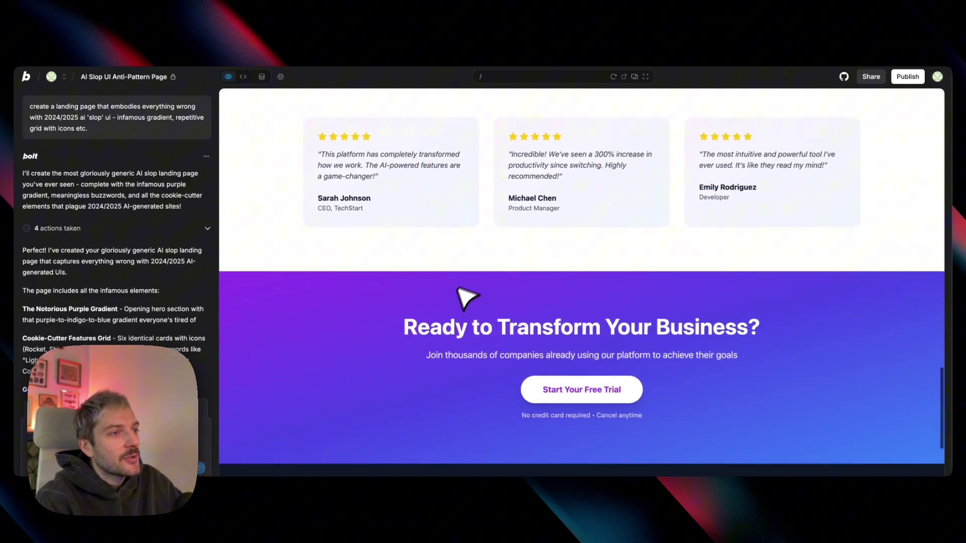
scroll(595, 290, "down", 5)
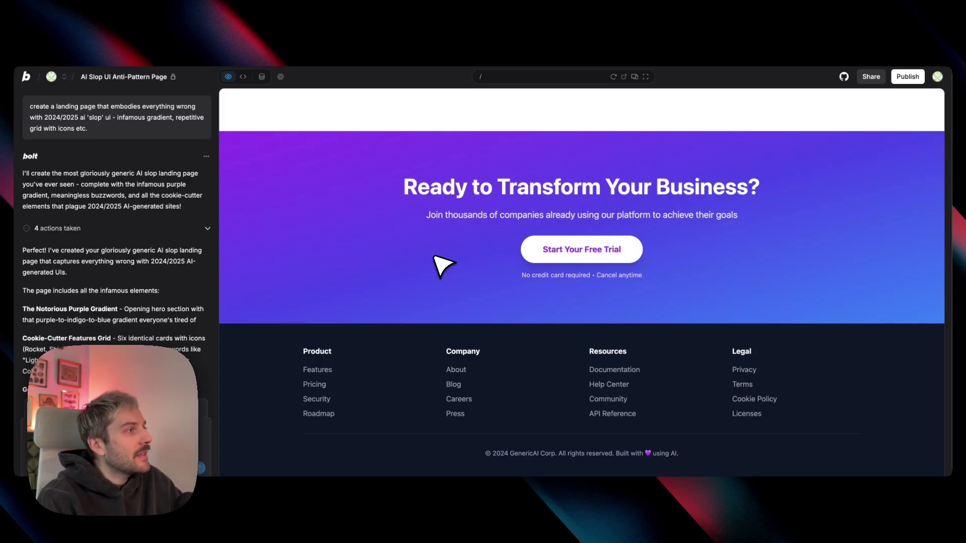
scroll(443, 265, "up", 15)
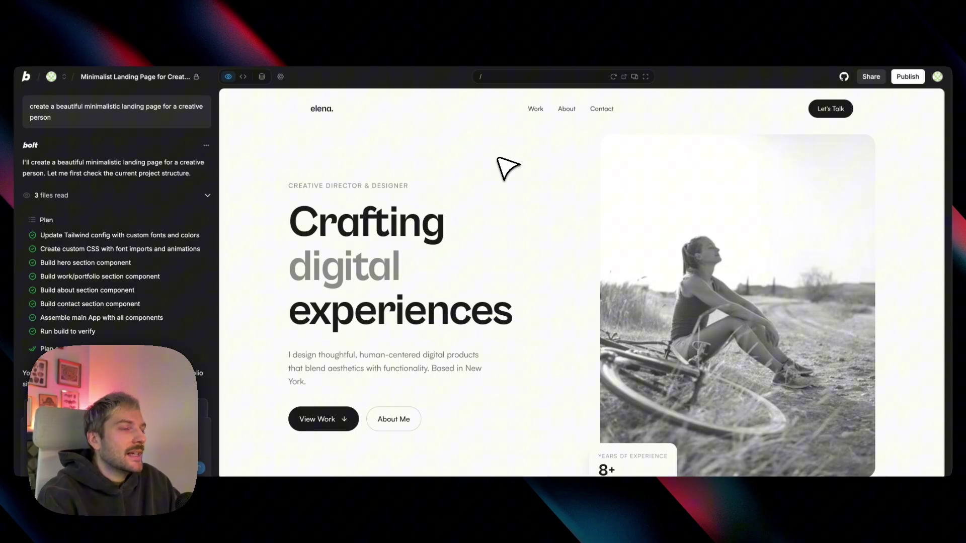
Examine the minimalist creative portfolio page, including its hero, recent work, about section and contact form
scroll(507, 169, "down", 5)
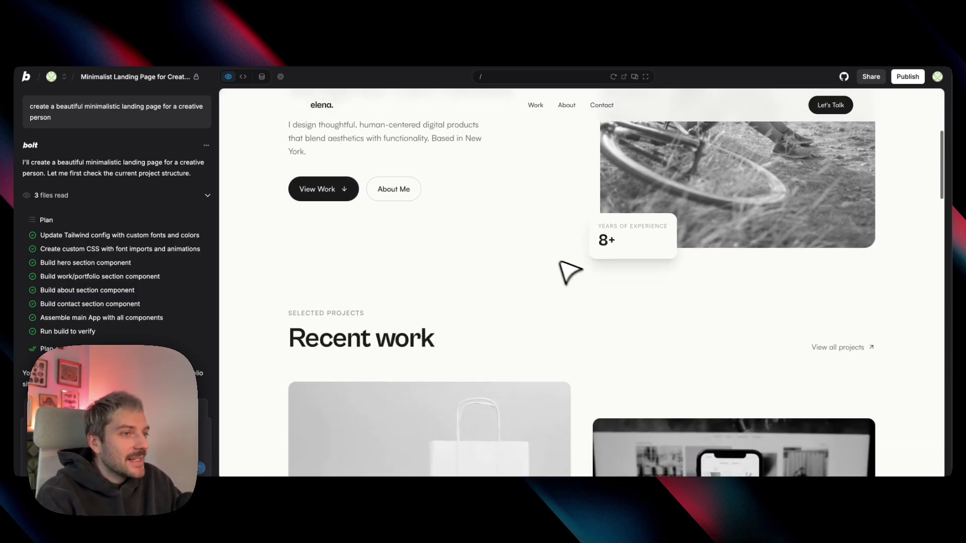
scroll(574, 272, "up", 5)
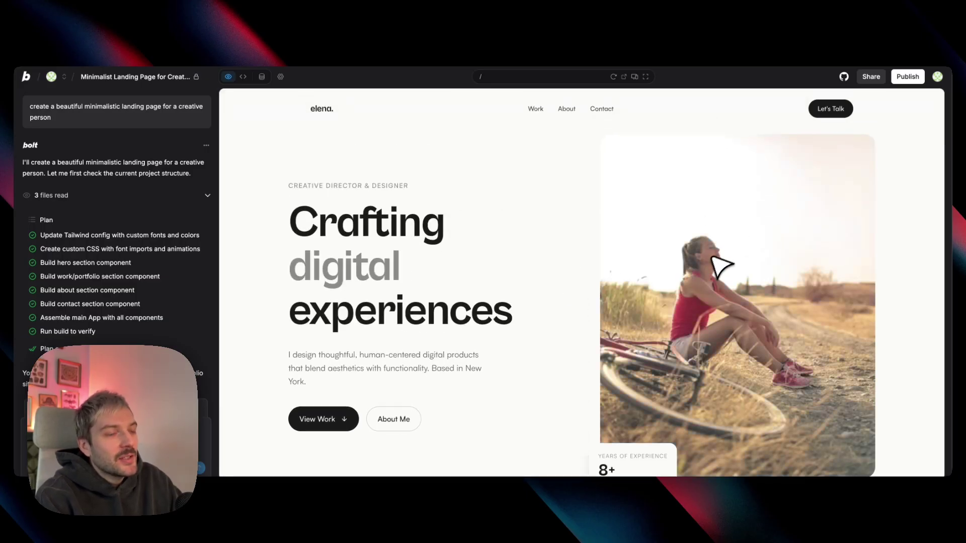
scroll(524, 377, "down", 5)
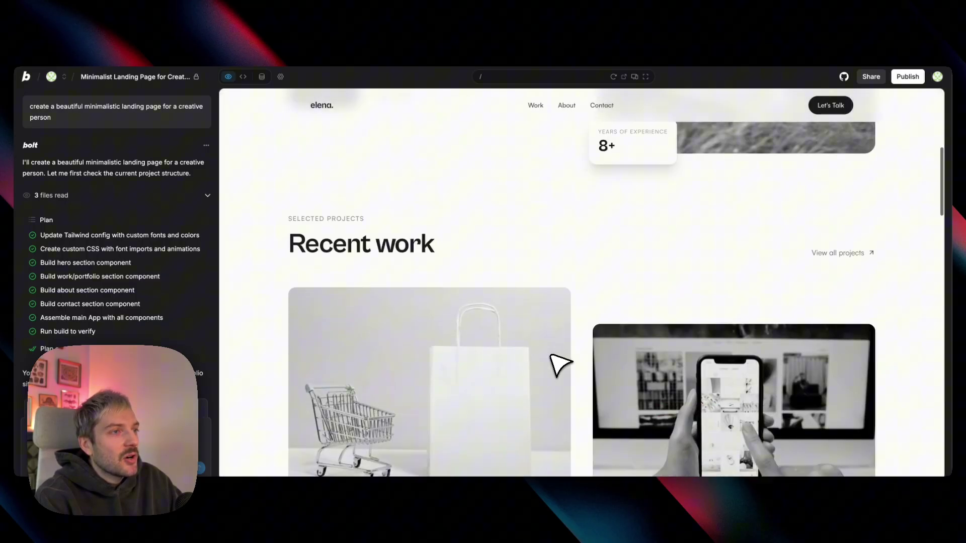
scroll(597, 323, "down", 3)
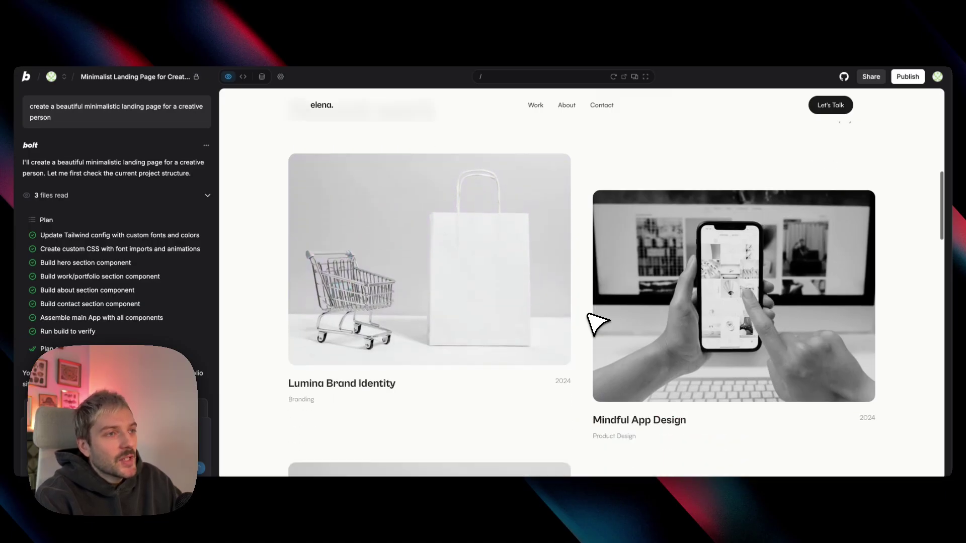
scroll(596, 324, "up", 3)
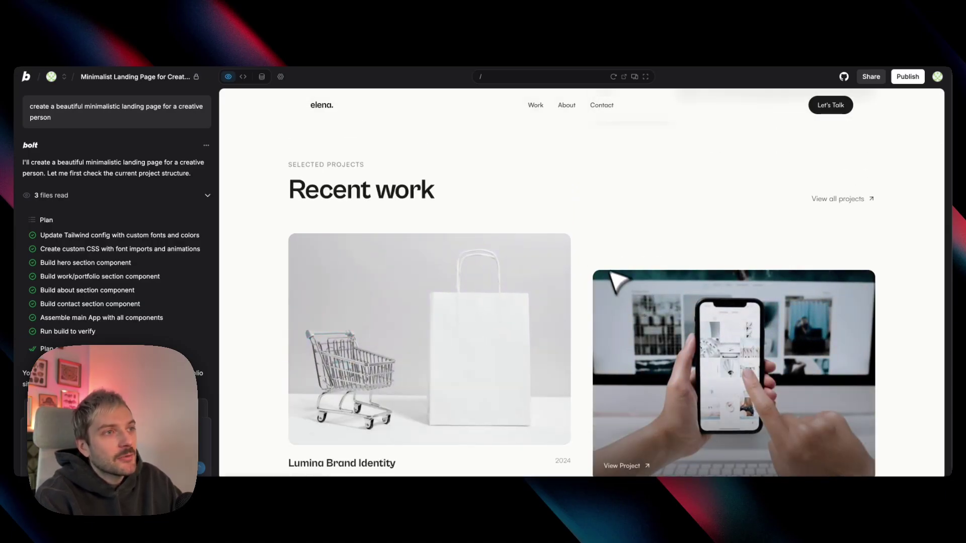
scroll(595, 254, "down", 10)
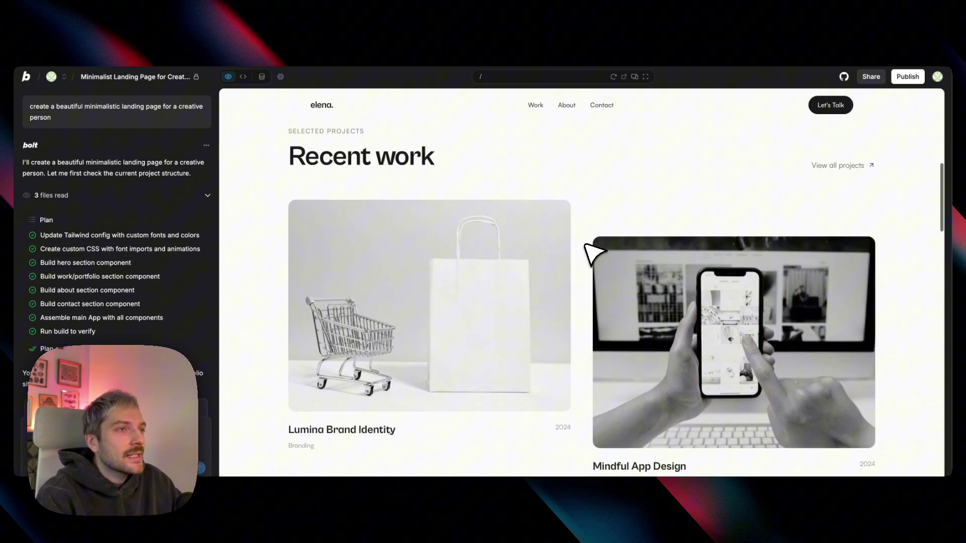
scroll(594, 255, "down", 15)
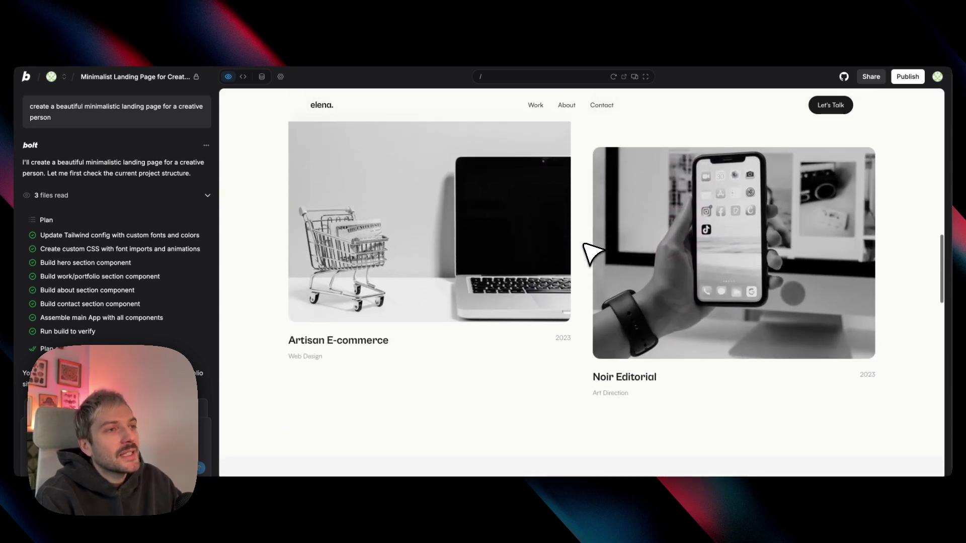
scroll(616, 246, "down", 1)
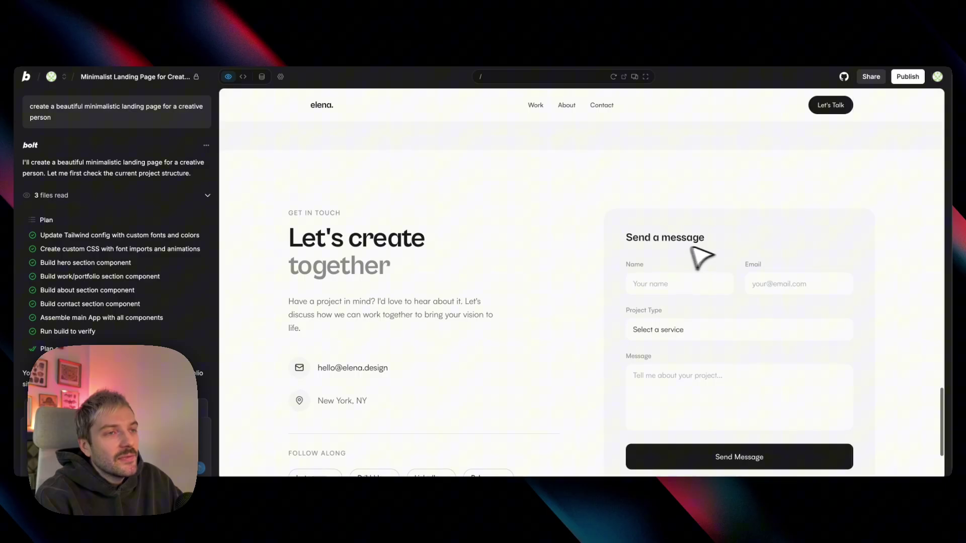
scroll(528, 306, "down", 4)
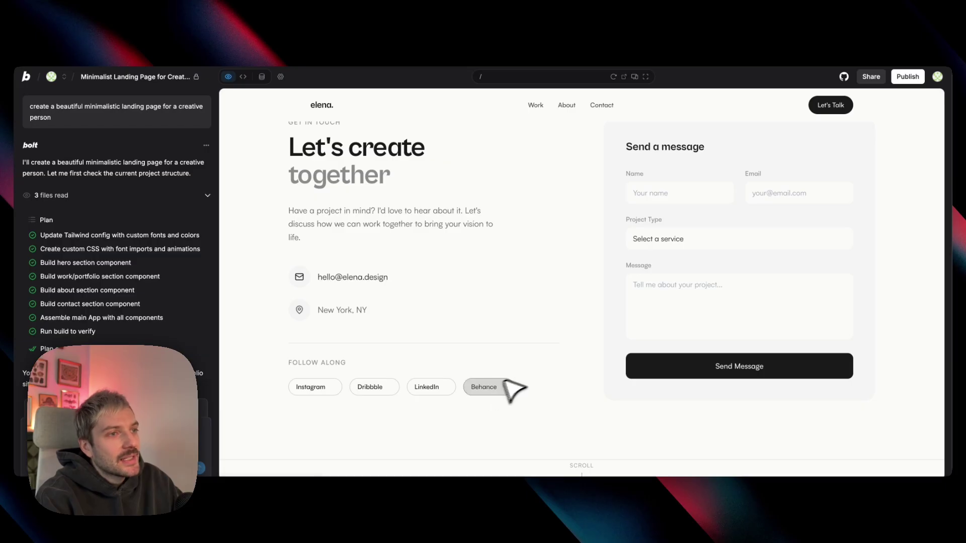
scroll(584, 375, "up", 10)
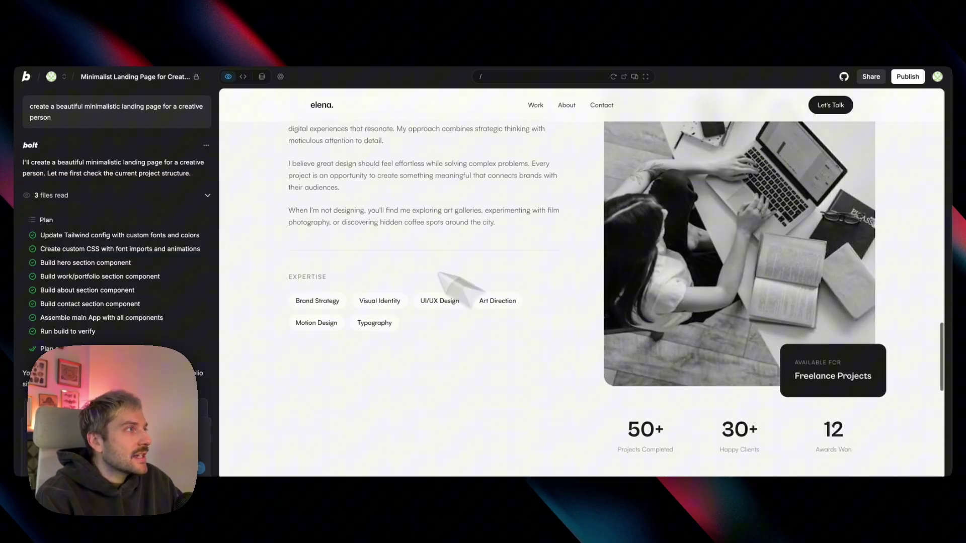
scroll(579, 270, "up", 10)
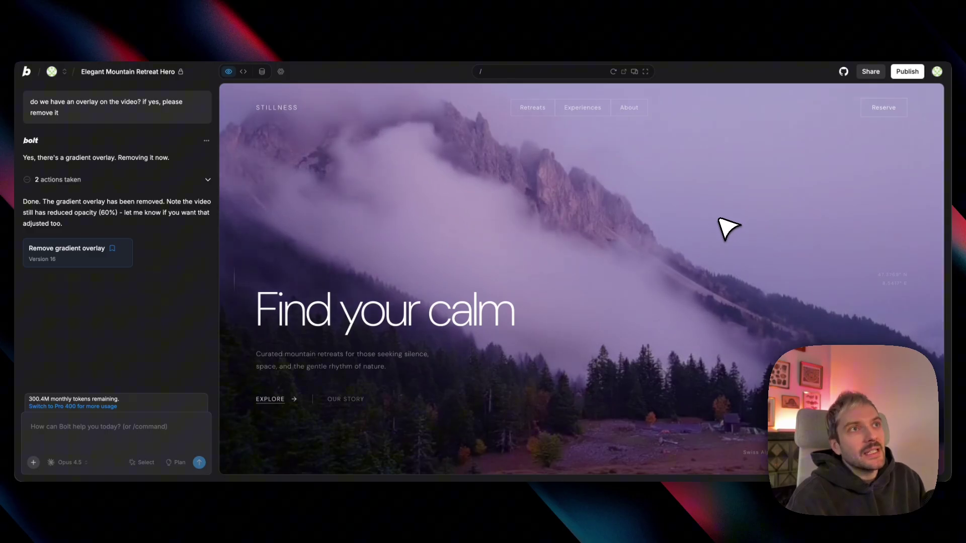
Switch to Gemini to review the slow-moving clouds prompt and its generated mountain video, and return to the Bolt project
key("ctrl+Tab")
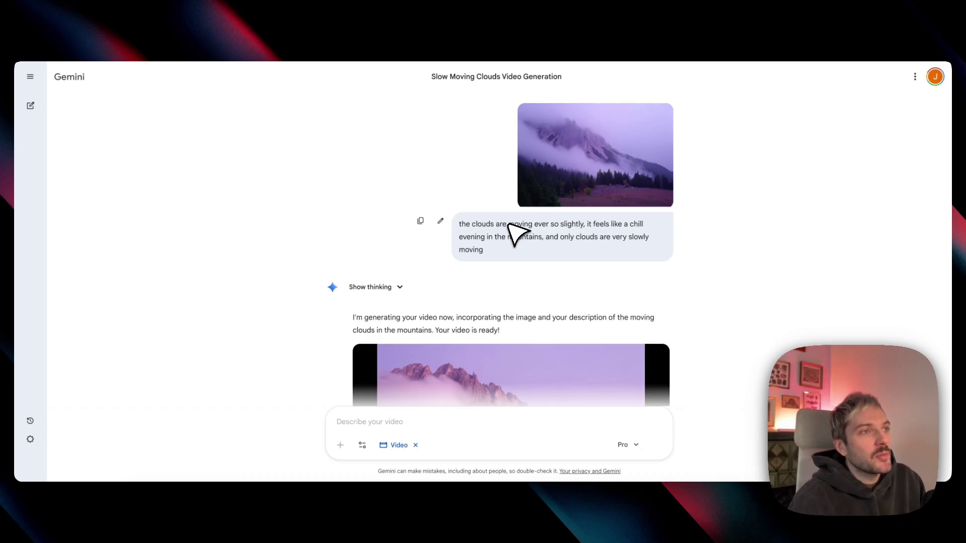
scroll(583, 229, "down", 4)
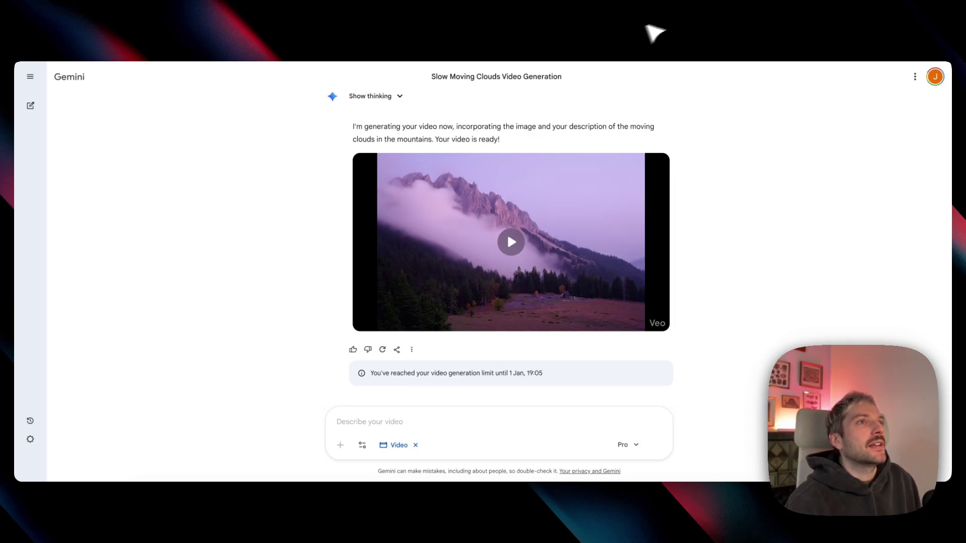
key("ctrl+Tab")
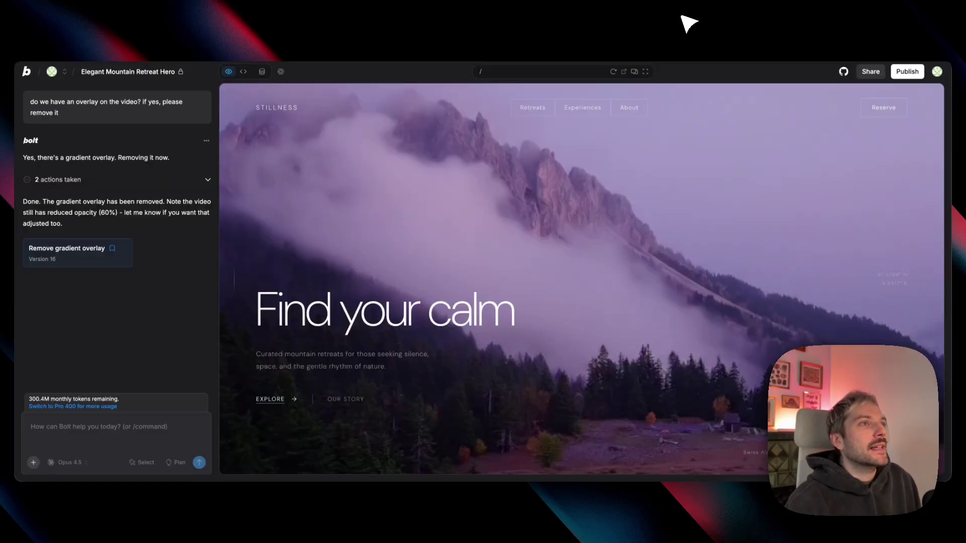
Add background.mp4 from the media folder to the project's public folder and write the chat prompt "use background.mp4 as the background of the hero section"
left_click(246, 71)
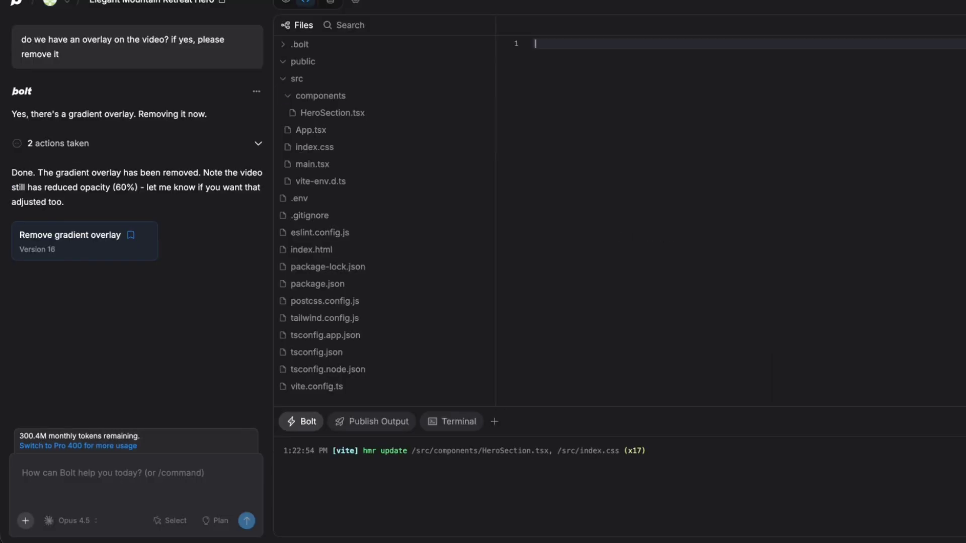
key("super+Tab")
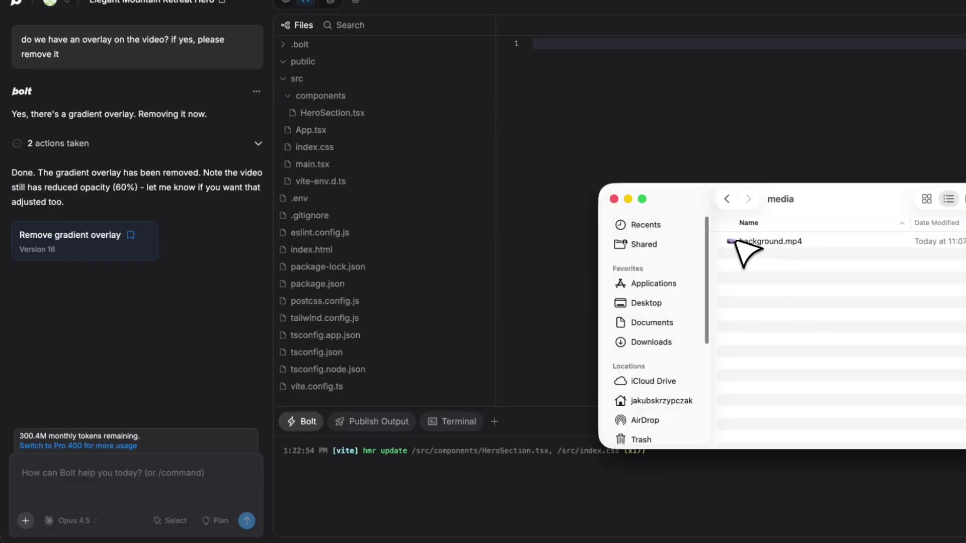
left_click_drag(737, 241, 355, 65)
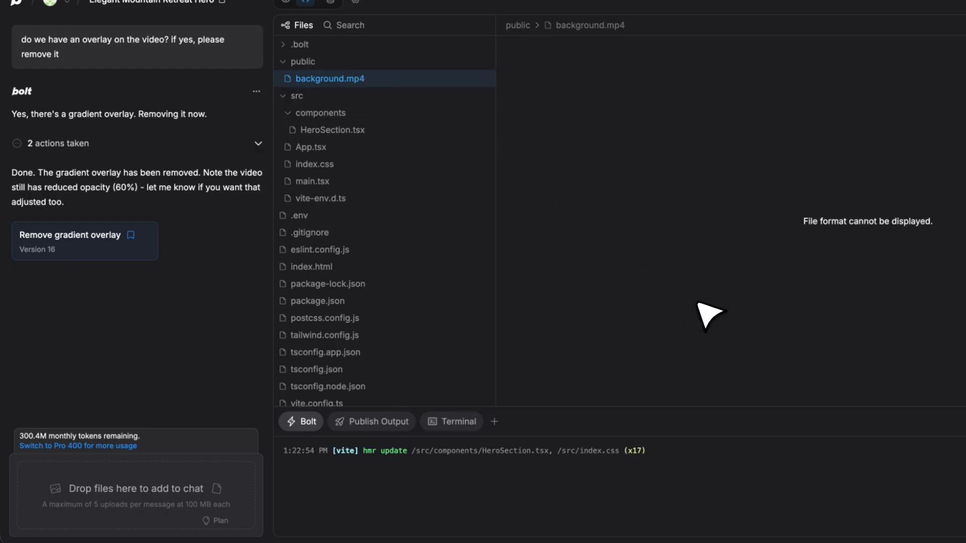
left_click(132, 503)
type("use background.mp4 as the background of the hero section")
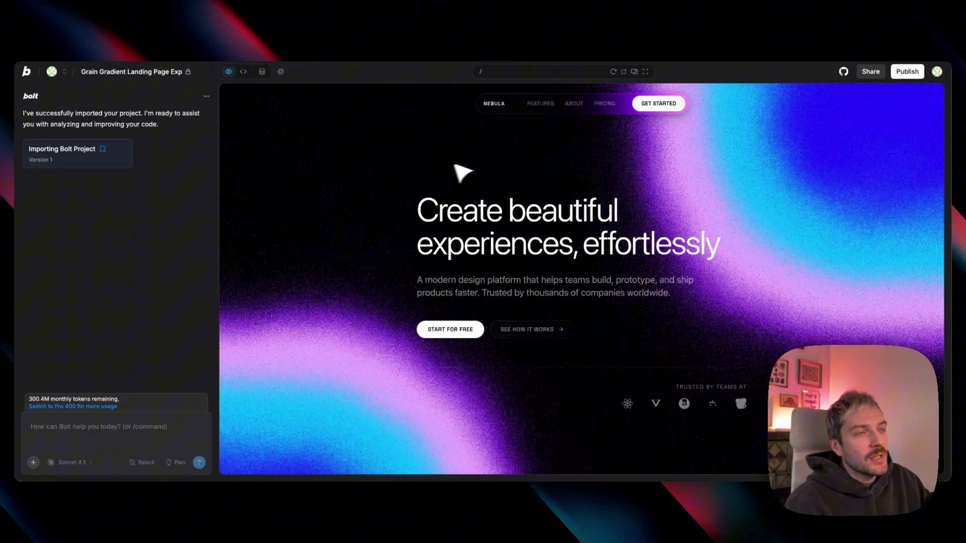
Switch to the Paper scratchpad and browse the shader library's image effects, logo animations and gradient effects, closing it without inserting anything
key("ctrl+Tab")
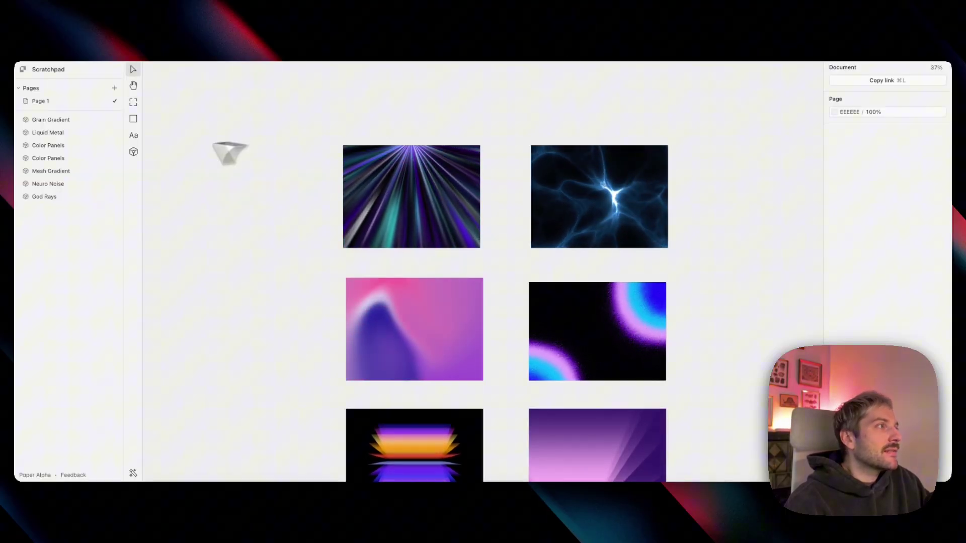
left_click(133, 152)
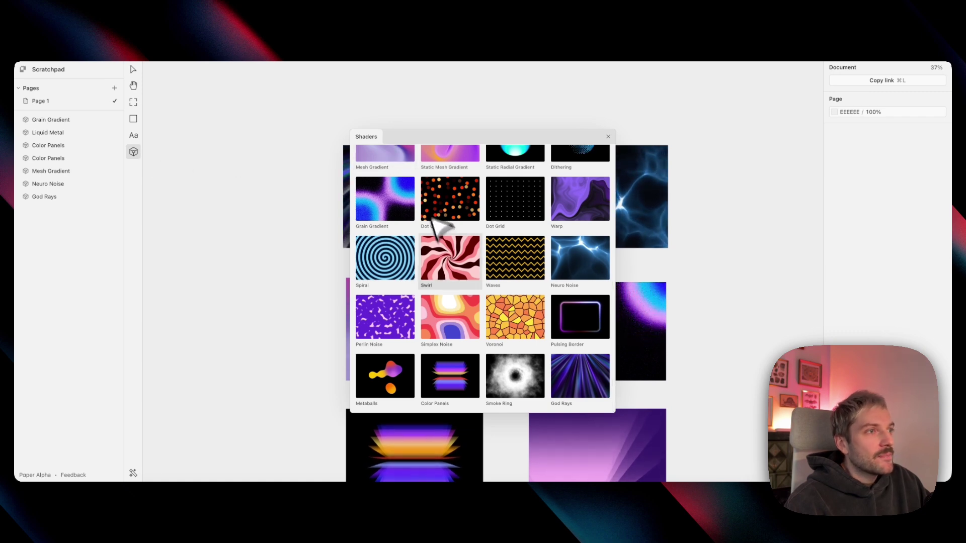
scroll(442, 241, "up", 5)
scroll(408, 204, "down", 1)
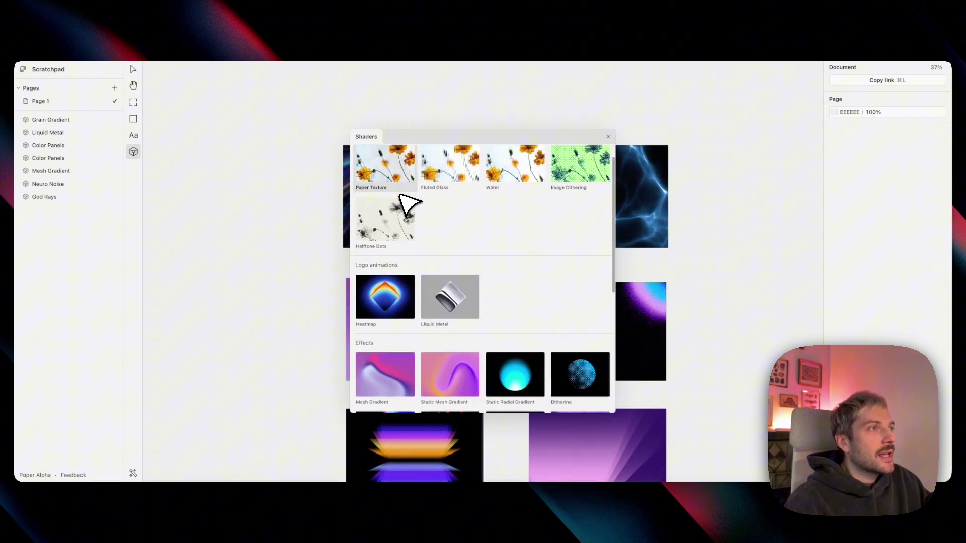
scroll(398, 180, "down", 2)
scroll(391, 209, "down", 3)
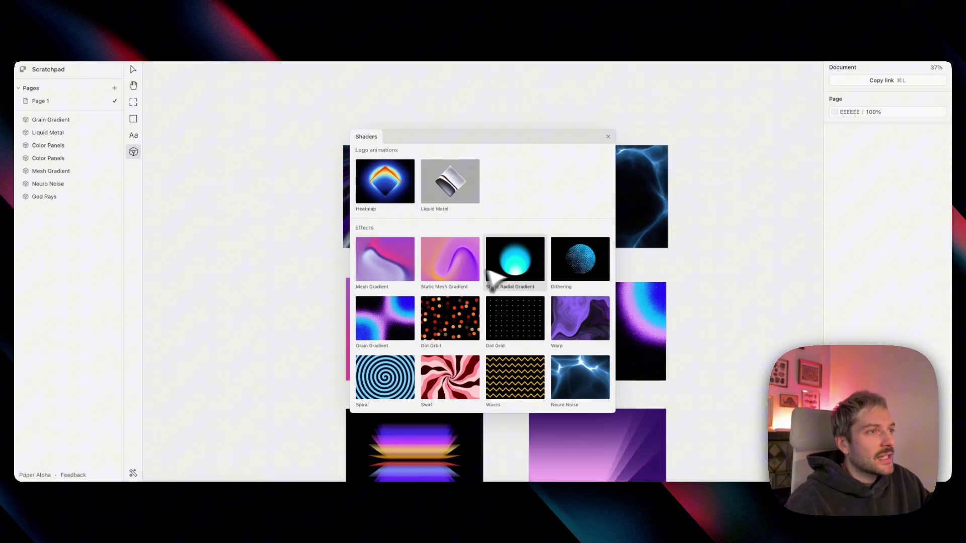
left_click(608, 137)
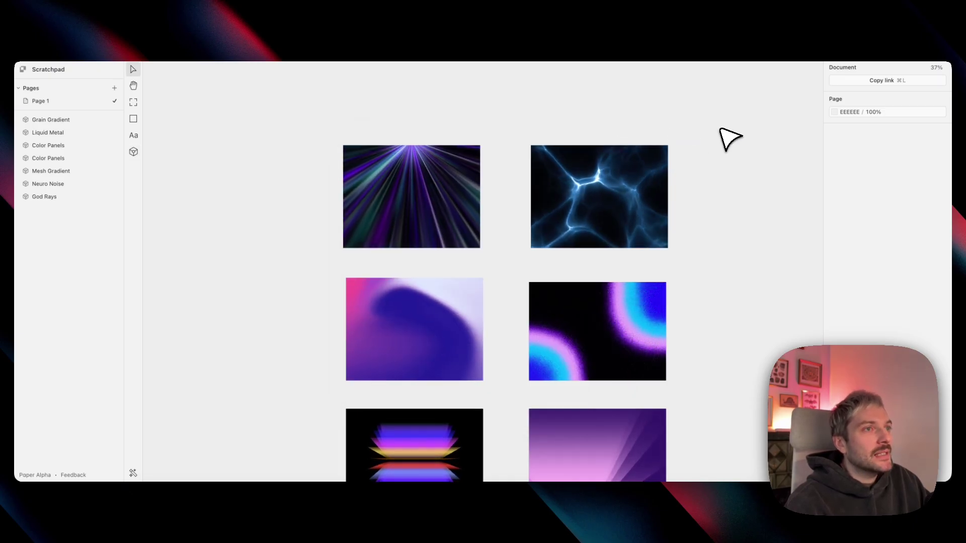
Try the Wave, Dots and Blob presets on the Grain Gradient shader, then return it to the Default preset
scroll(729, 138, "down", 3)
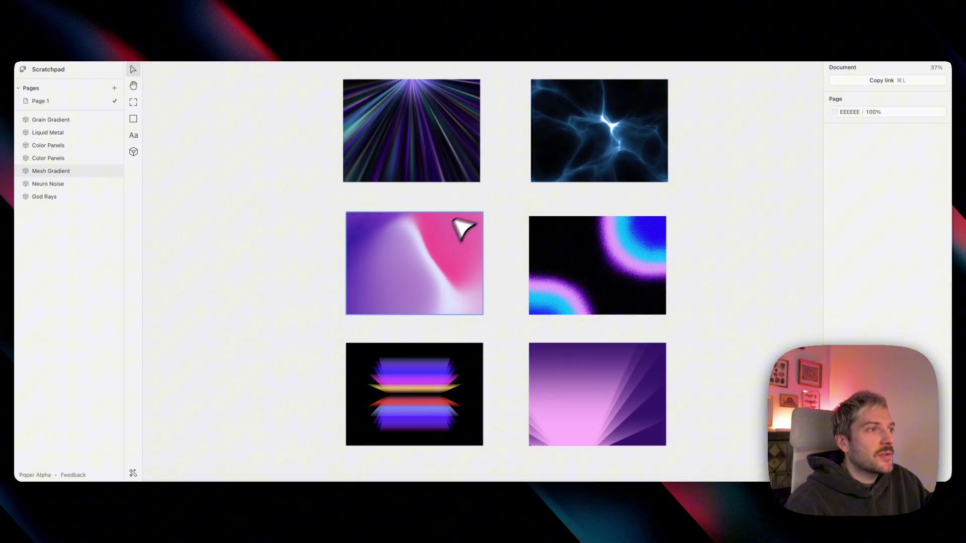
scroll(619, 255, "down", 2)
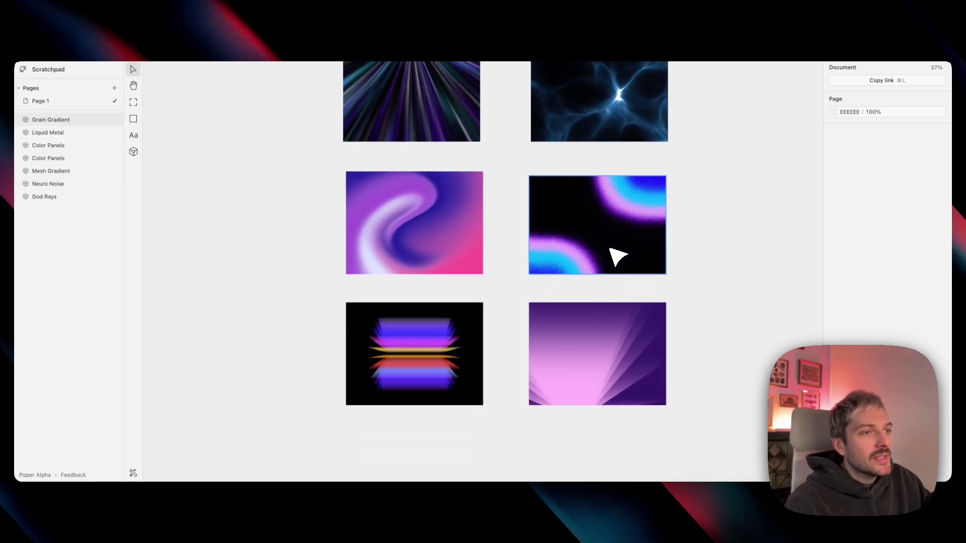
scroll(619, 254, "up", 3)
left_click(601, 276)
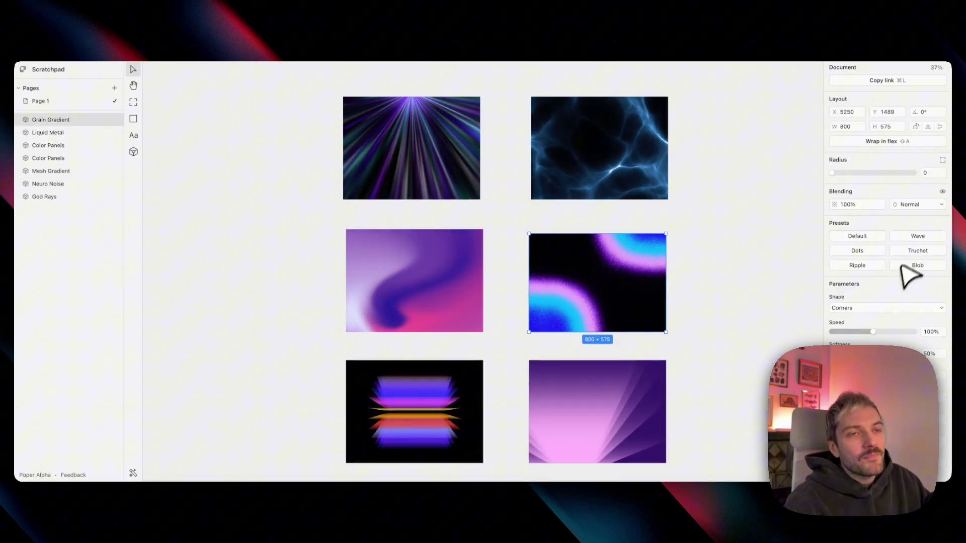
left_click(921, 236)
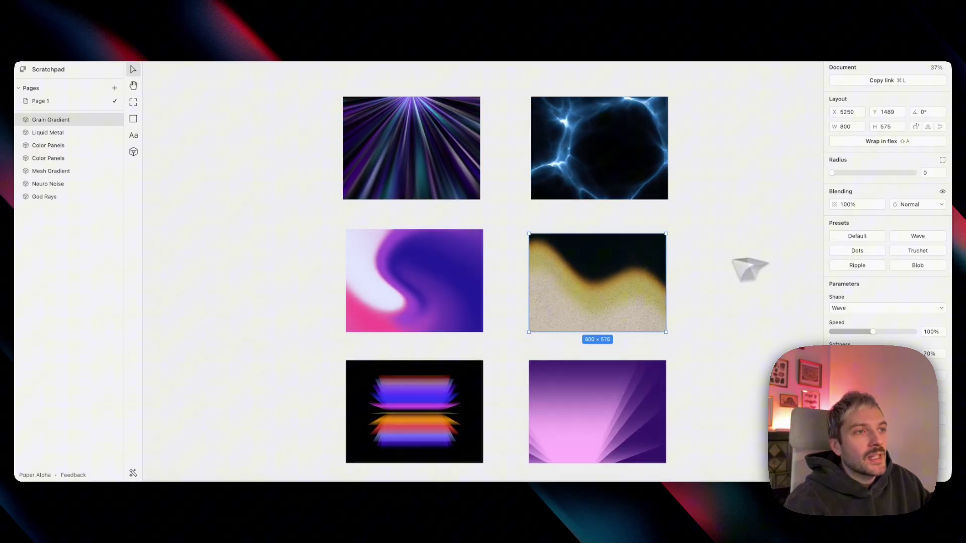
left_click(862, 250)
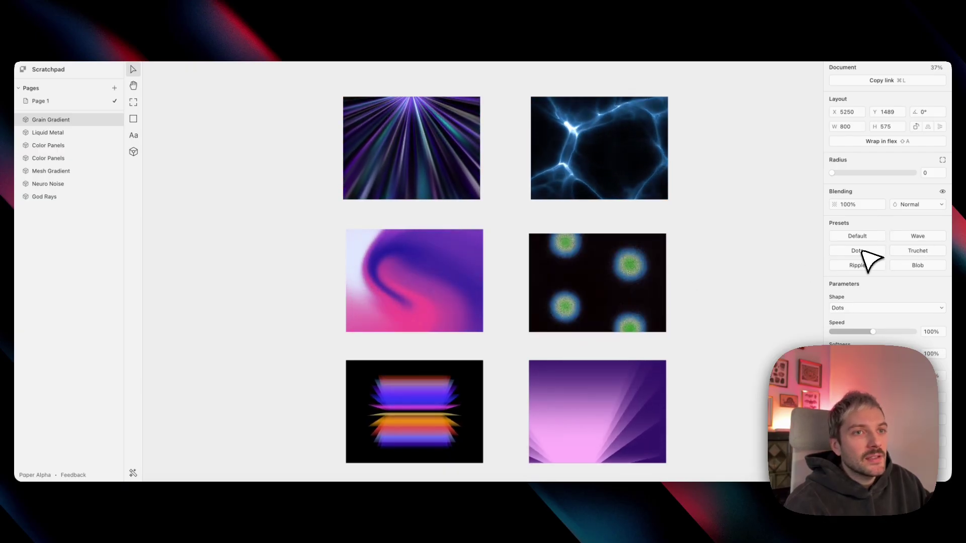
left_click(916, 265)
left_click(857, 236)
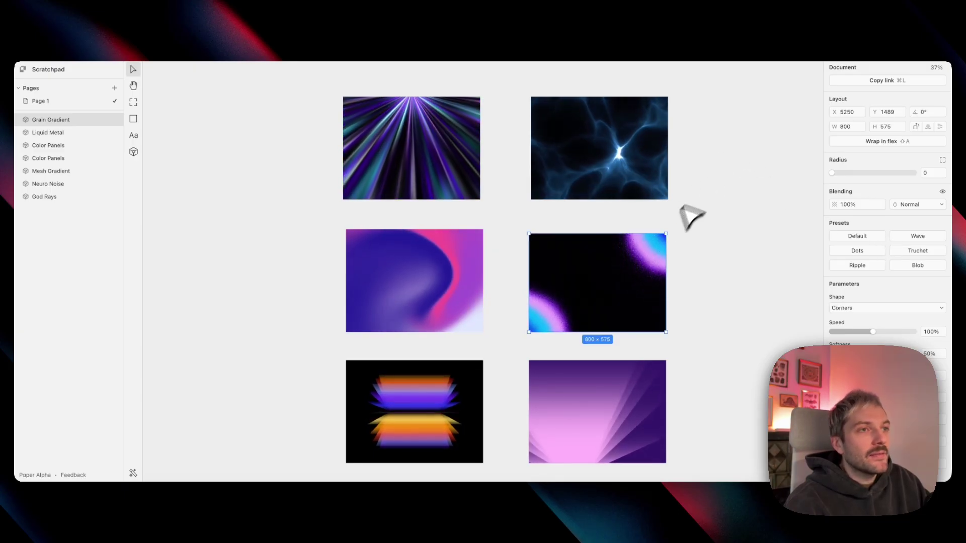
Copy the Grain Gradient shader as React CSS
scroll(730, 166, "down", 3)
scroll(729, 166, "right", 3)
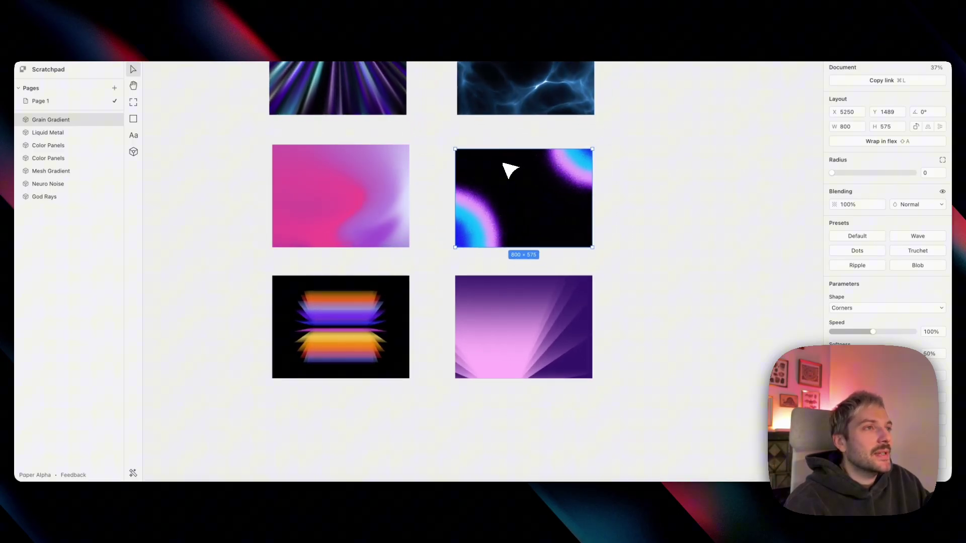
right_click(503, 165)
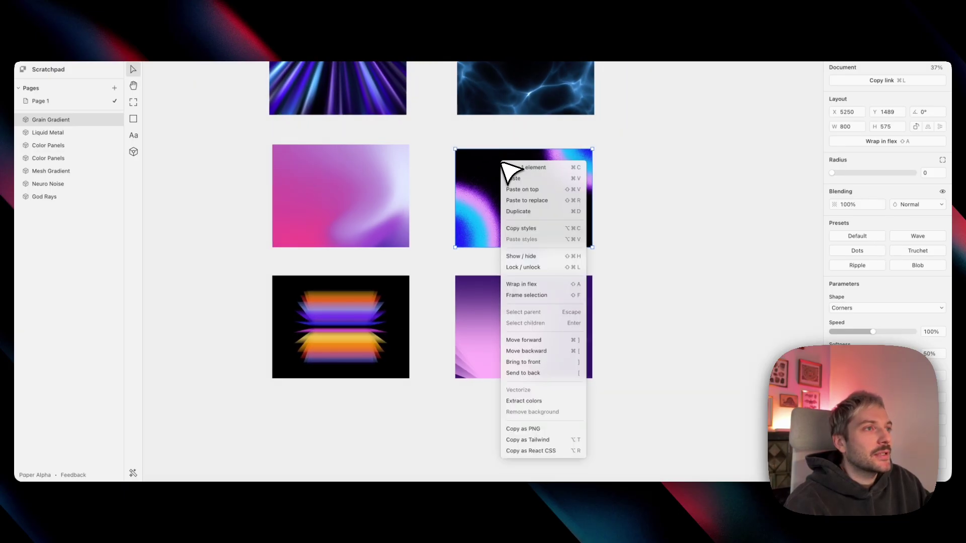
left_click(567, 455)
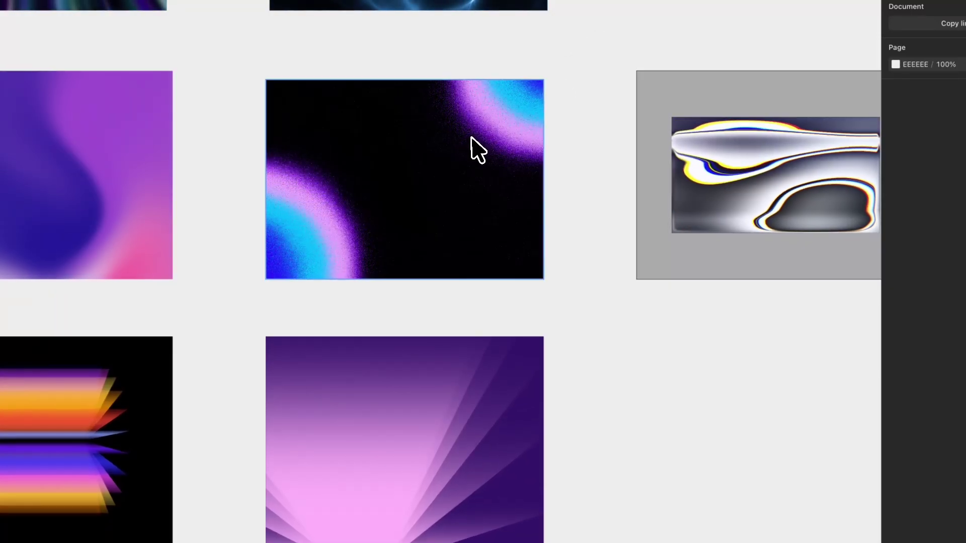
Copy the Grain Gradient shader as Tailwind and paste it in Bolt below the prompt "use this code as a background of my website:"
left_click(471, 136)
right_click(470, 136)
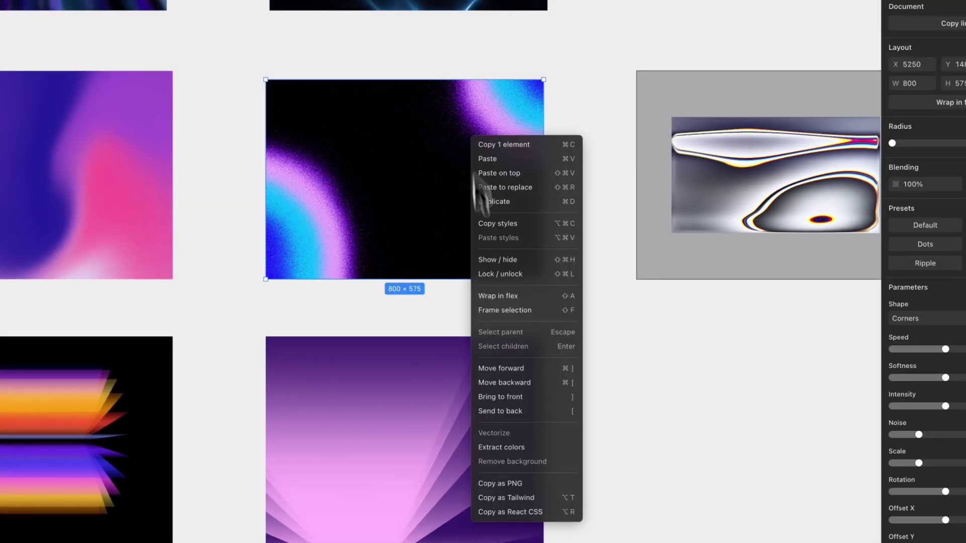
left_click(522, 498)
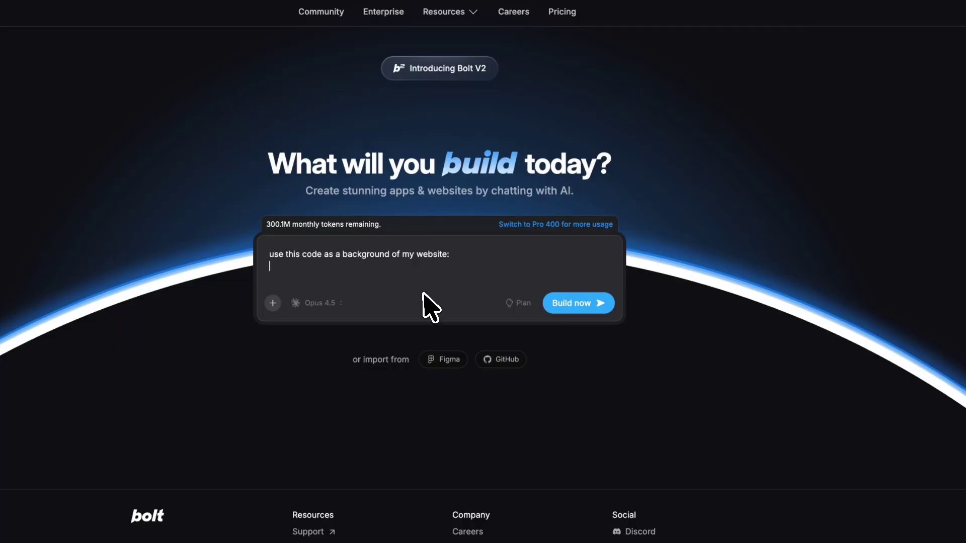
key("ctrl+v")
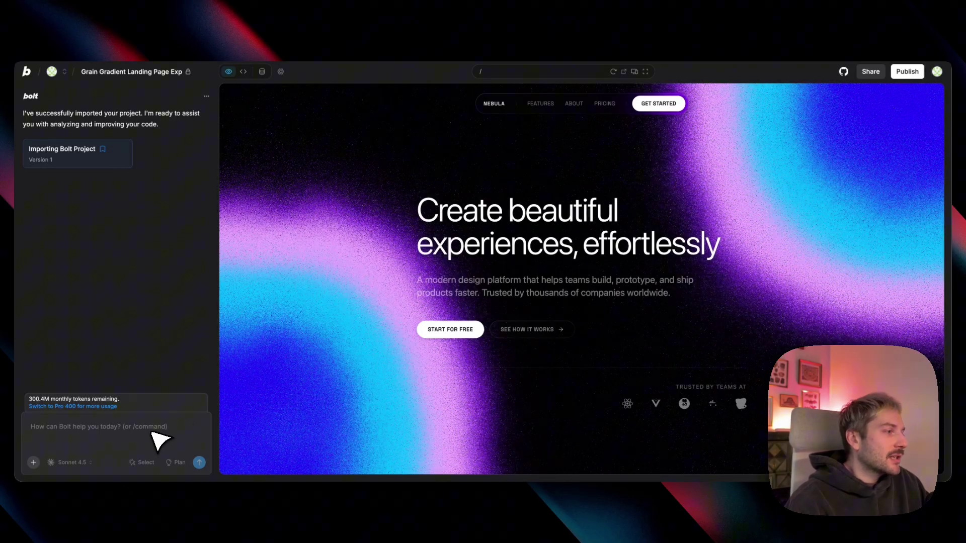
Inspect the GrainGradient component's settings in App.tsx of the Grain Gradient landing page project and return to the page preview
left_click(244, 72)
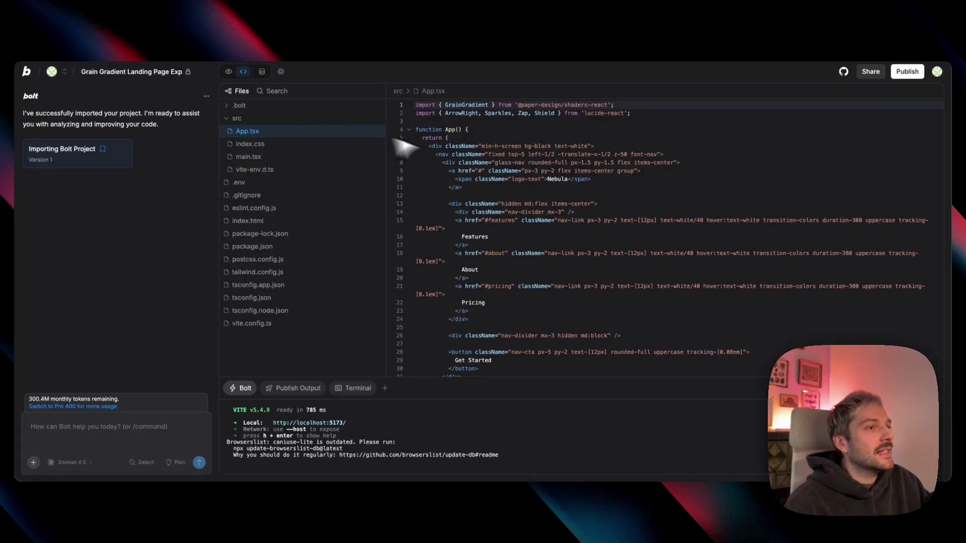
scroll(500, 183, "down", 5)
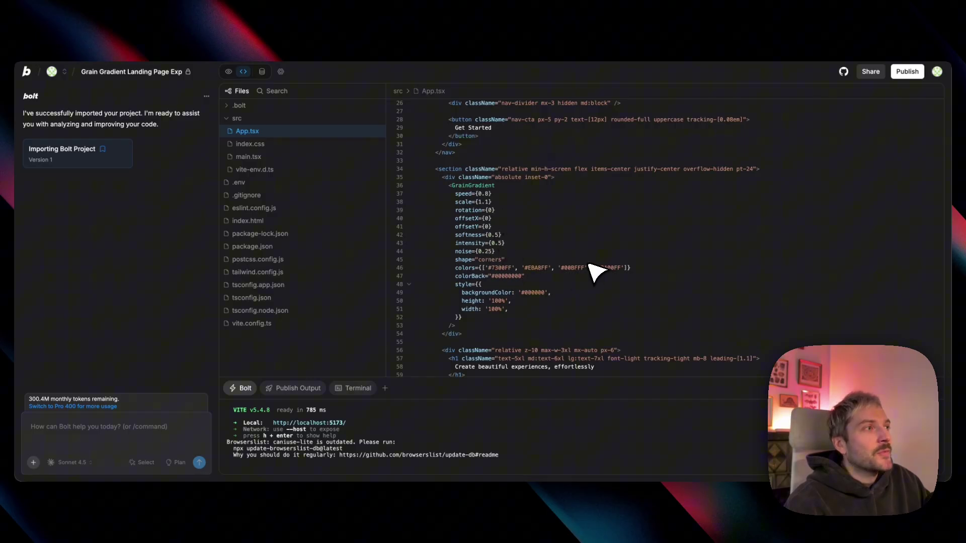
left_click(229, 71)
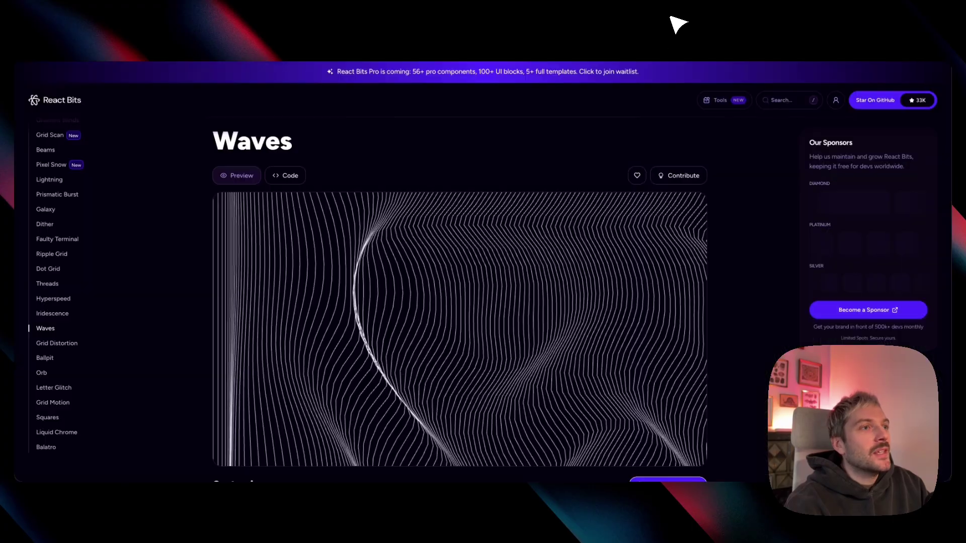
Switch to React Bits and look over the Waves background's preview and customization options
left_click(674, 22)
scroll(473, 278, "down", 4)
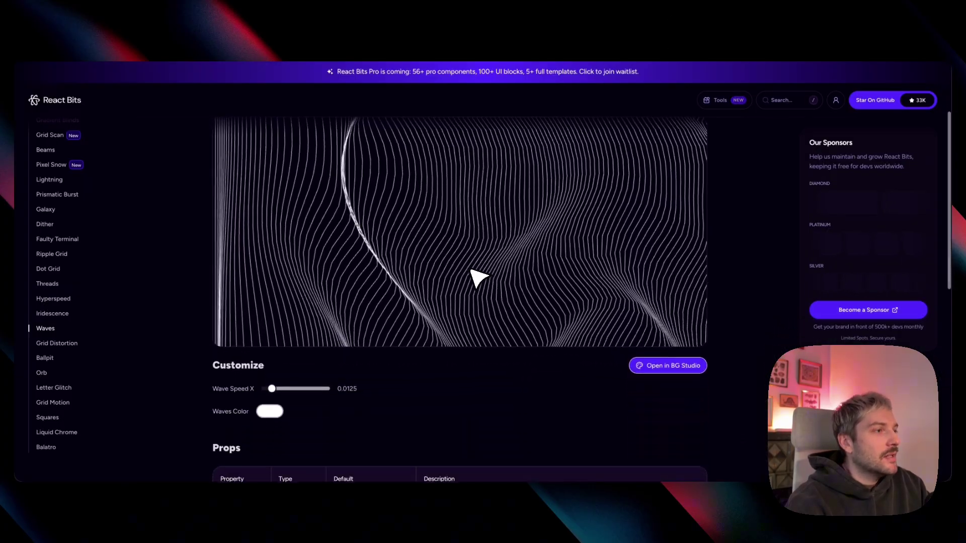
scroll(478, 278, "up", 4)
Show the Waves component's code and paste it in Bolt below the prompt "use this component as a background of my website:"
left_click(289, 176)
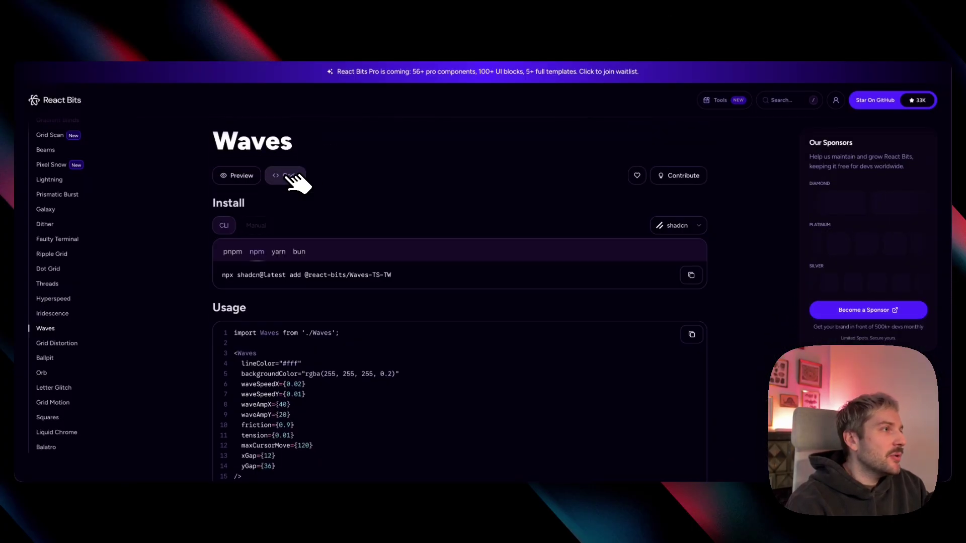
scroll(433, 182, "down", 6)
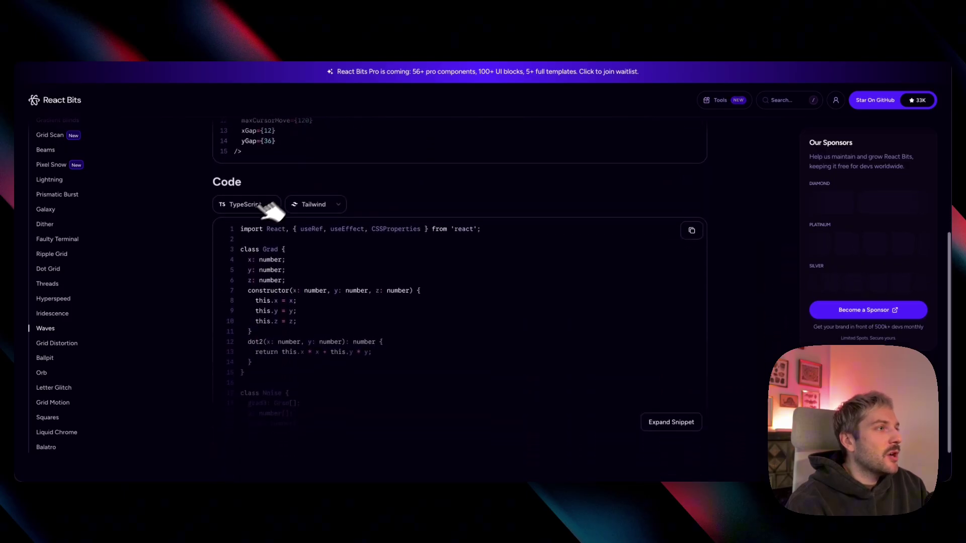
scroll(355, 189, "up", 1)
scroll(433, 248, "up", 1)
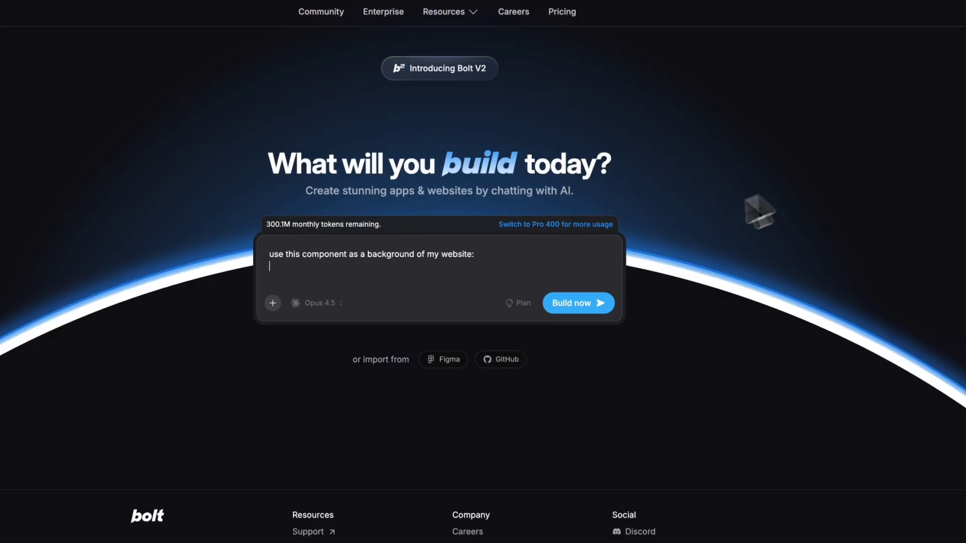
key("ctrl+v")
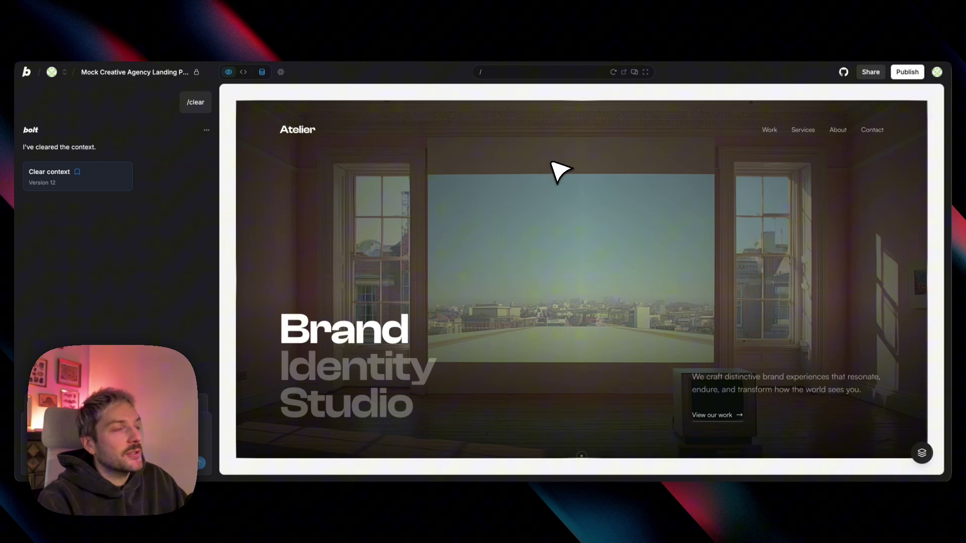
Examine the Atelier agency landing page in Bolt, from the hero through services, selected work and team to the footer
scroll(568, 221, "down", 1)
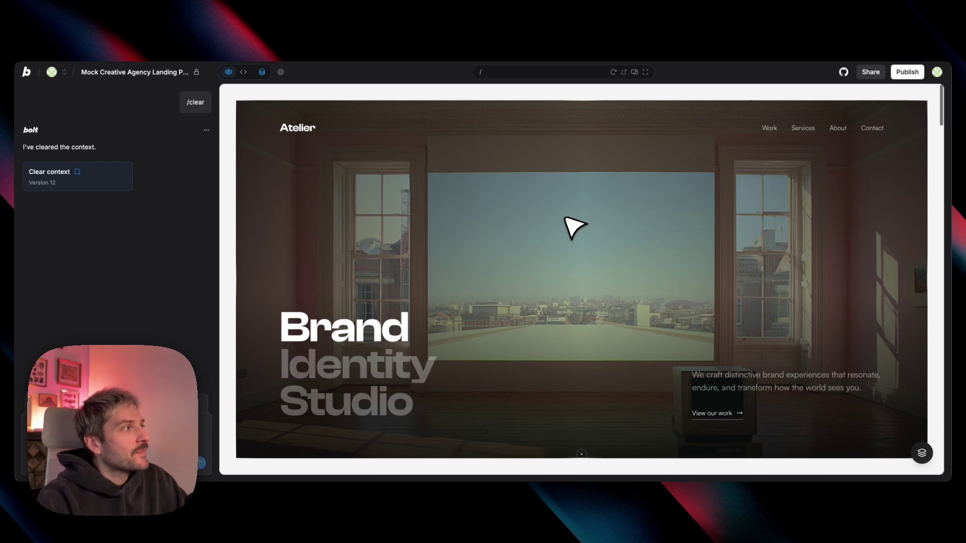
scroll(565, 218, "down", 10)
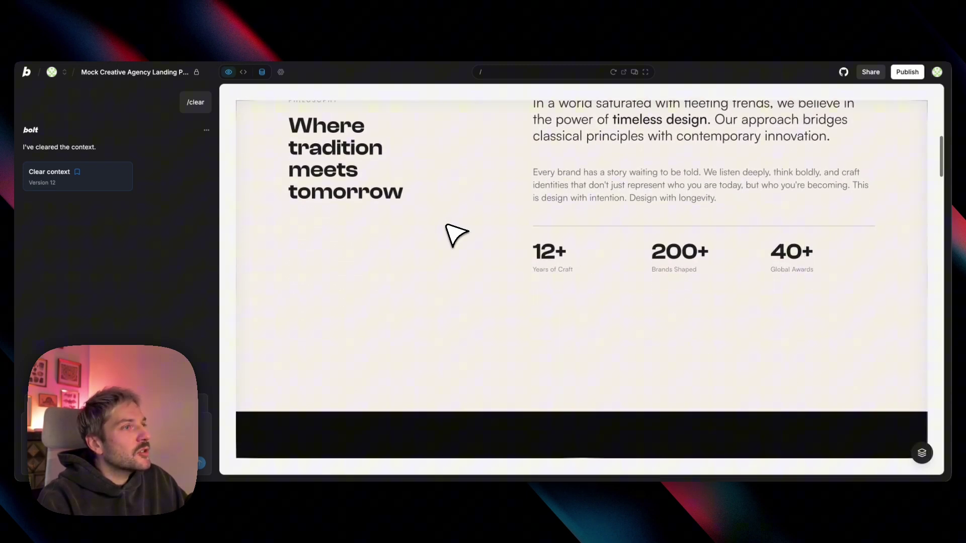
scroll(459, 254, "down", 5)
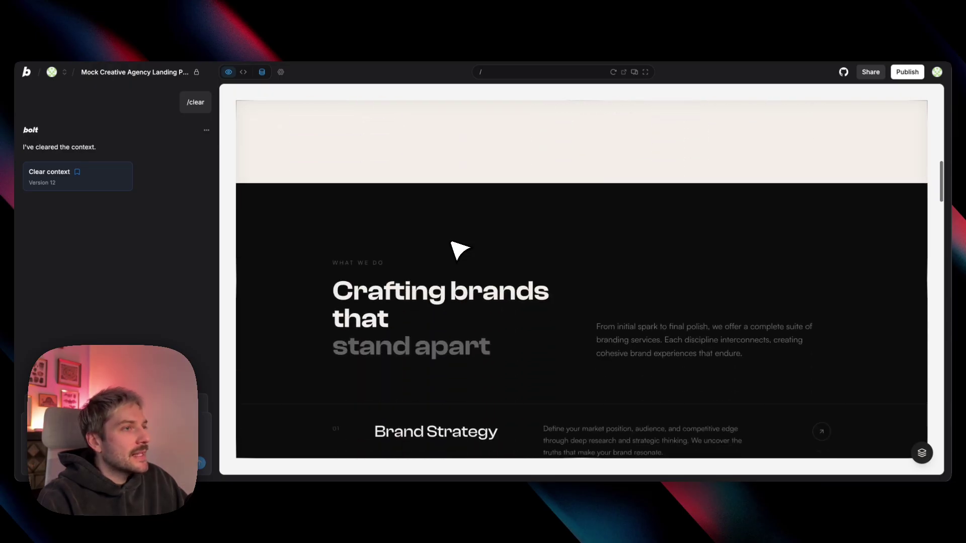
scroll(453, 244, "down", 10)
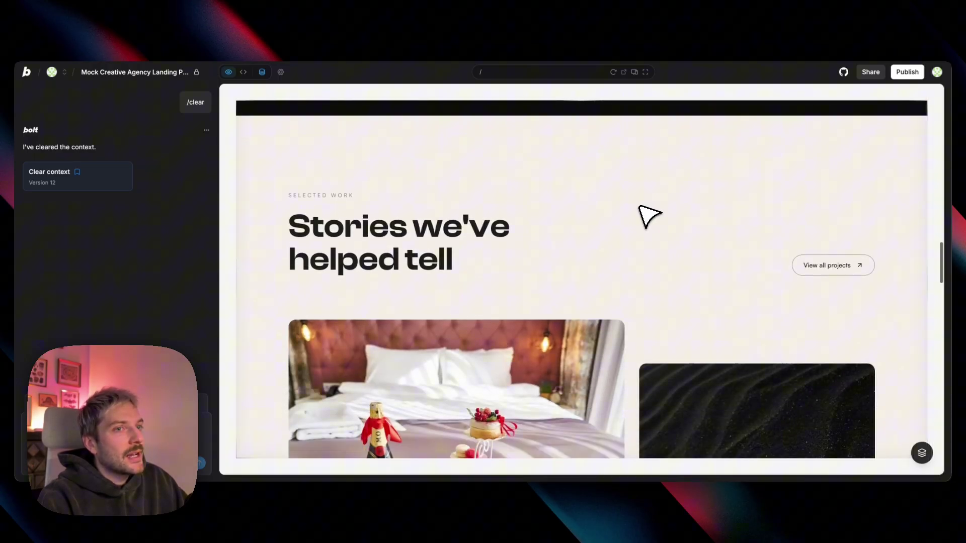
scroll(704, 191, "down", 6)
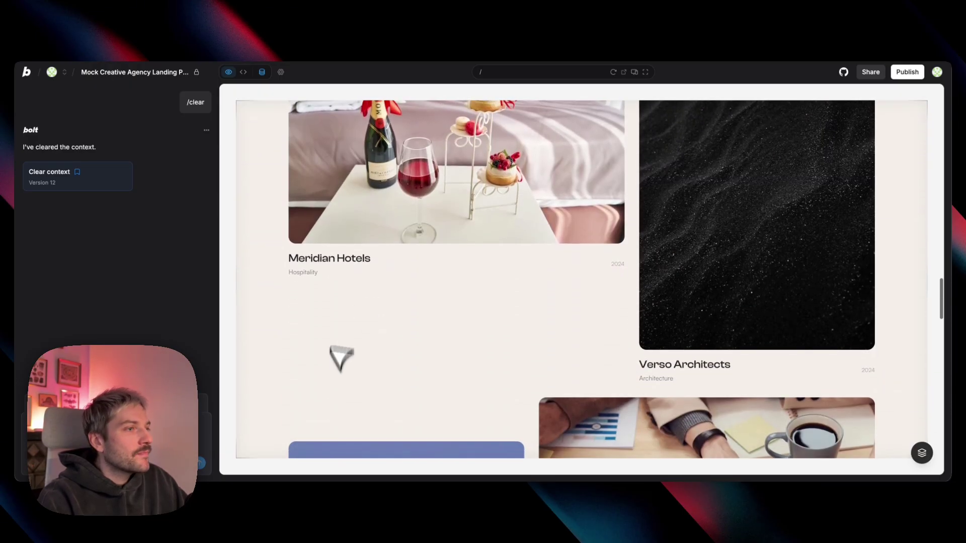
scroll(453, 325, "down", 8)
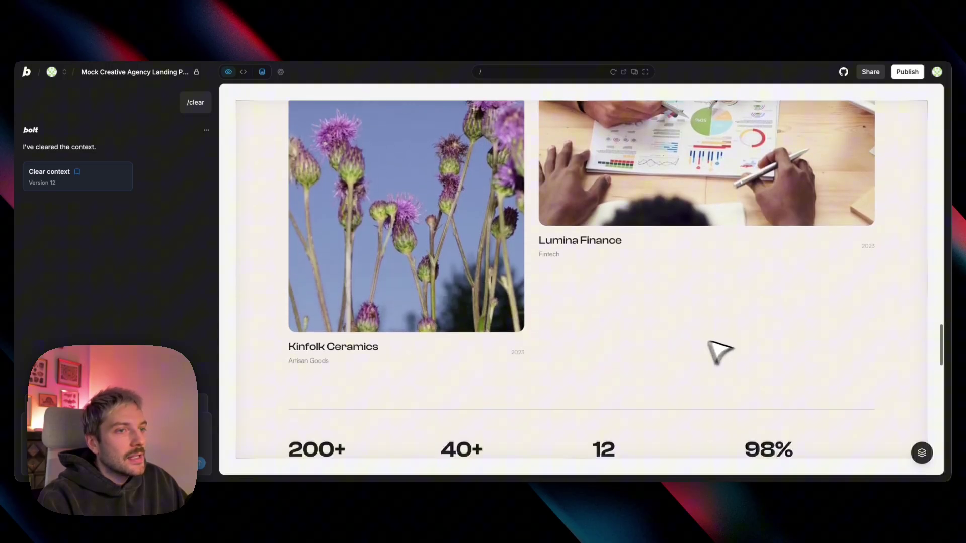
scroll(720, 350, "down", 3)
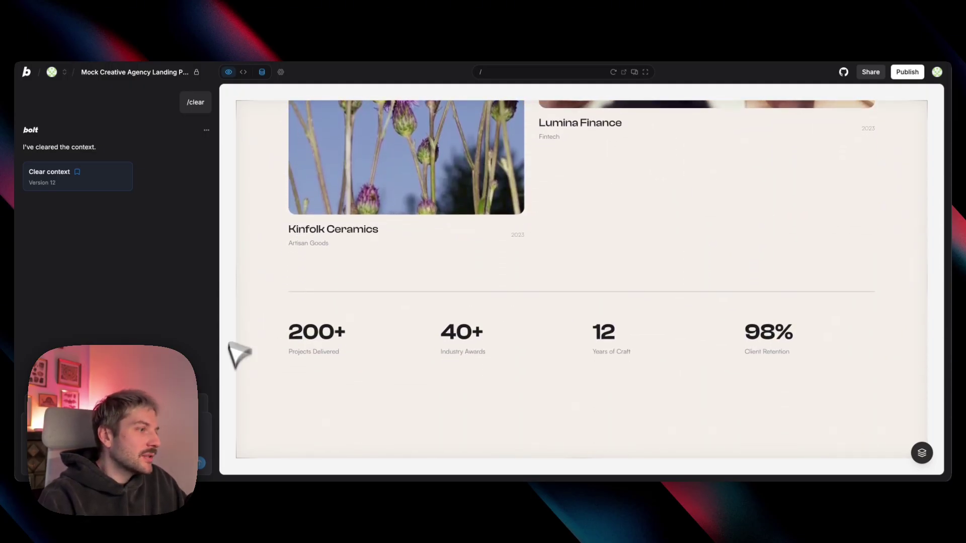
scroll(609, 274, "down", 10)
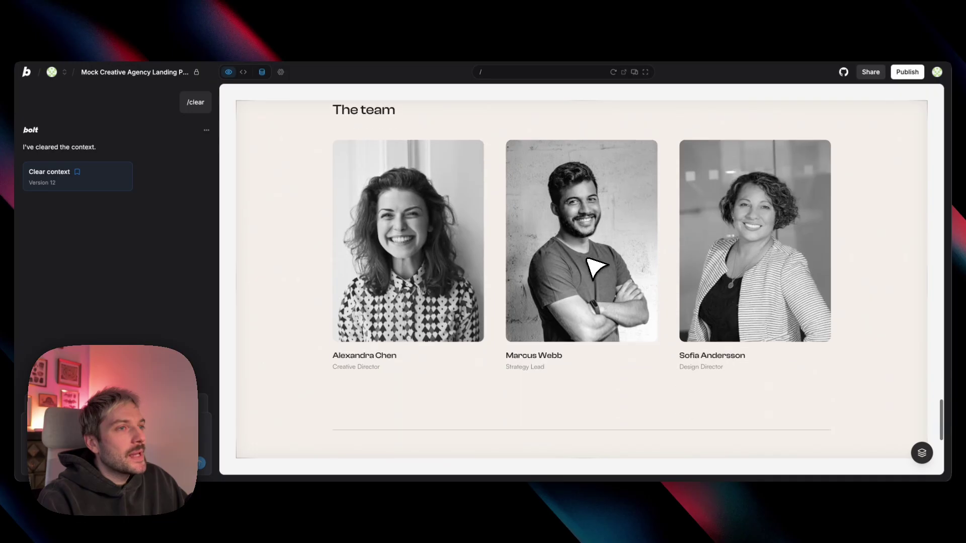
scroll(596, 267, "down", 6)
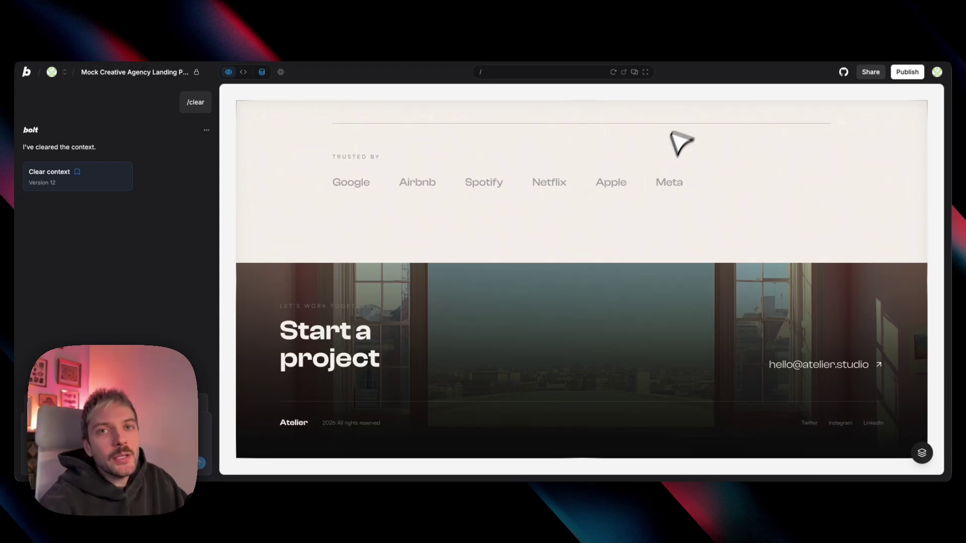
scroll(643, 254, "up", 20)
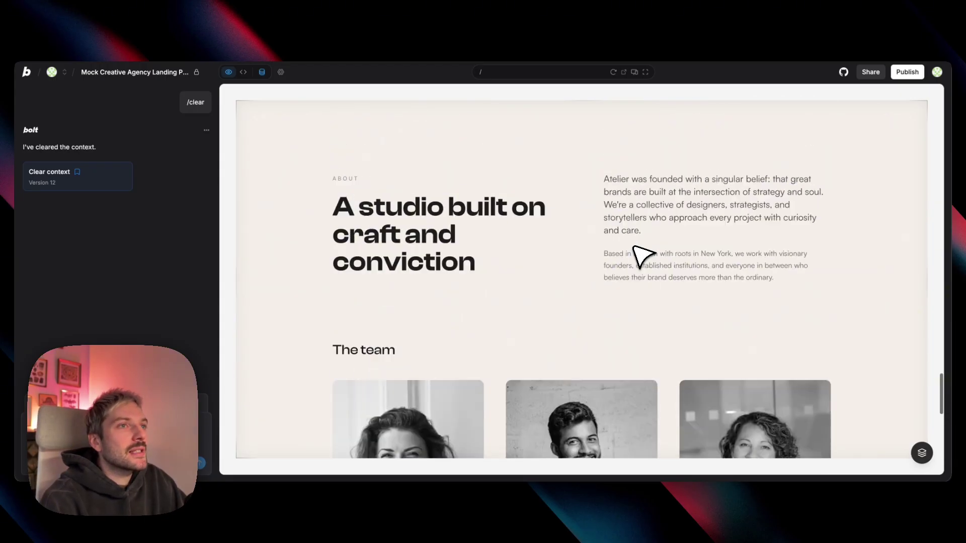
scroll(634, 248, "up", 15)
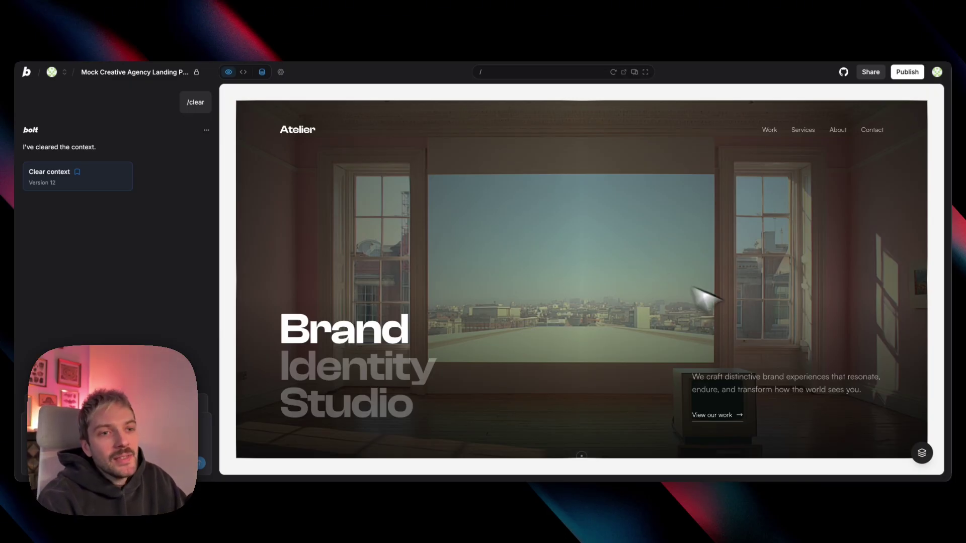
Switch the Atelier page's layout version to Floating Canvas and check the framing around its hero section
left_click(915, 448)
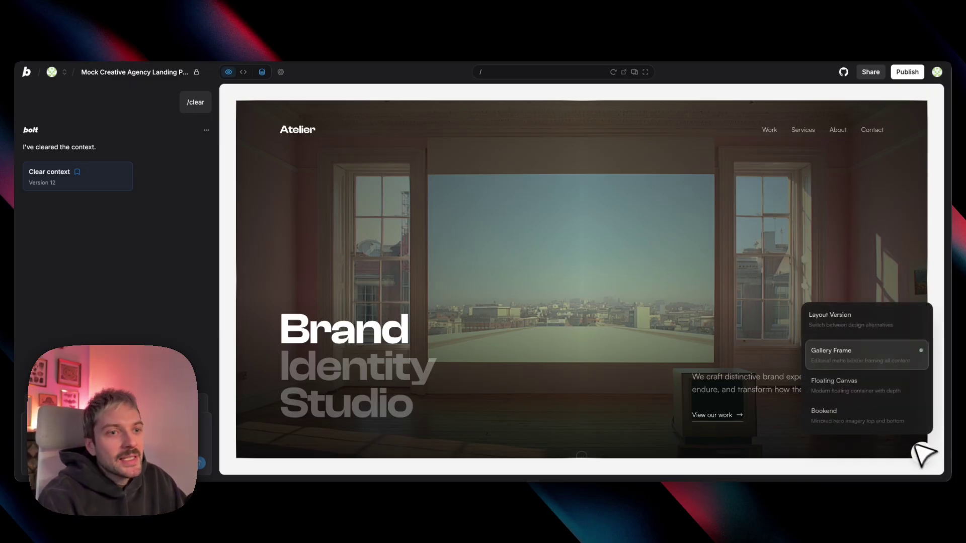
left_click(882, 391)
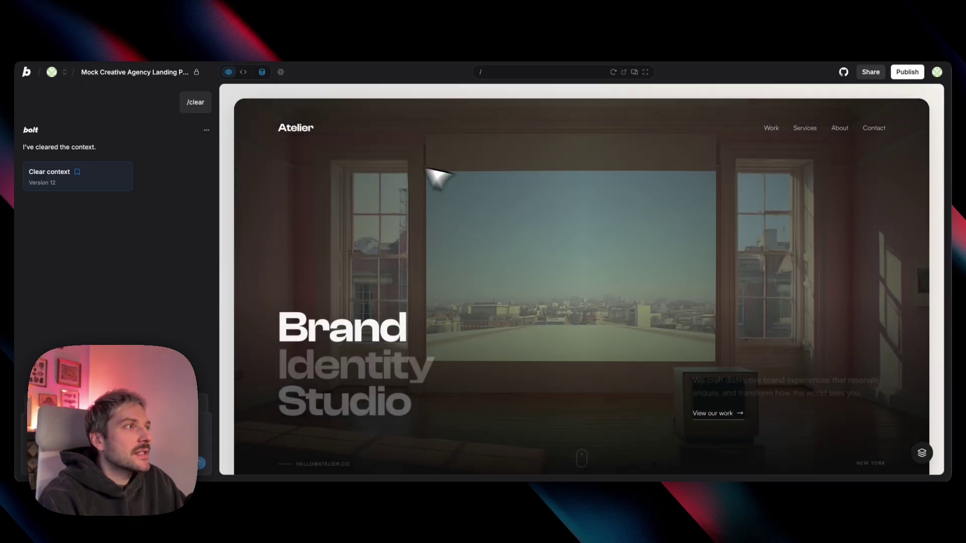
scroll(519, 182, "down", 1)
scroll(524, 183, "down", 3)
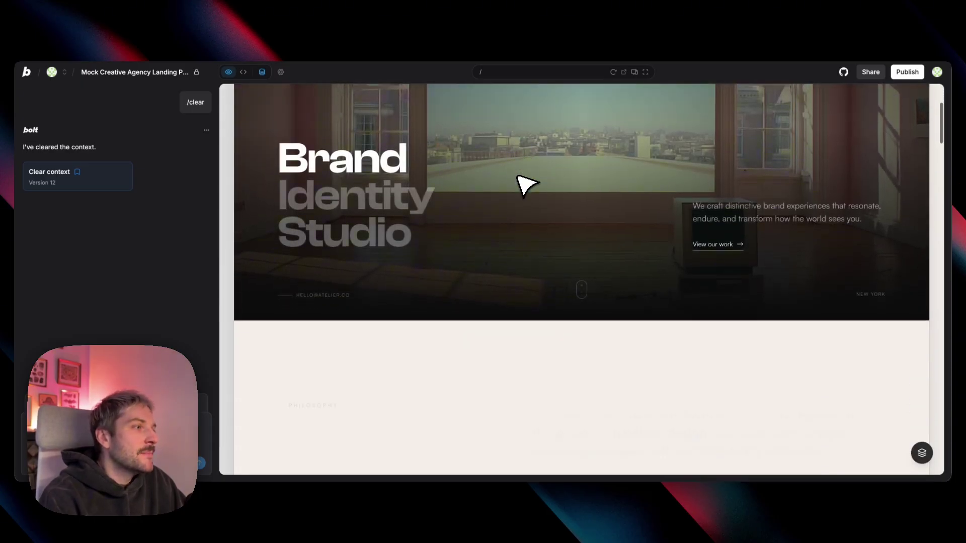
scroll(523, 184, "up", 4)
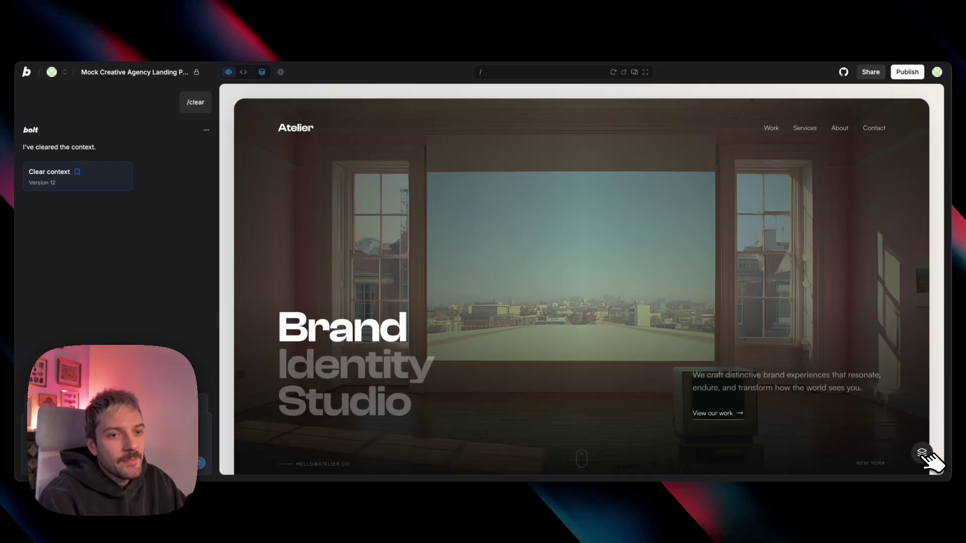
Switch the Atelier page's layout version to Bookend and review the whole page from the hero to the footer
left_click(922, 453)
left_click(861, 419)
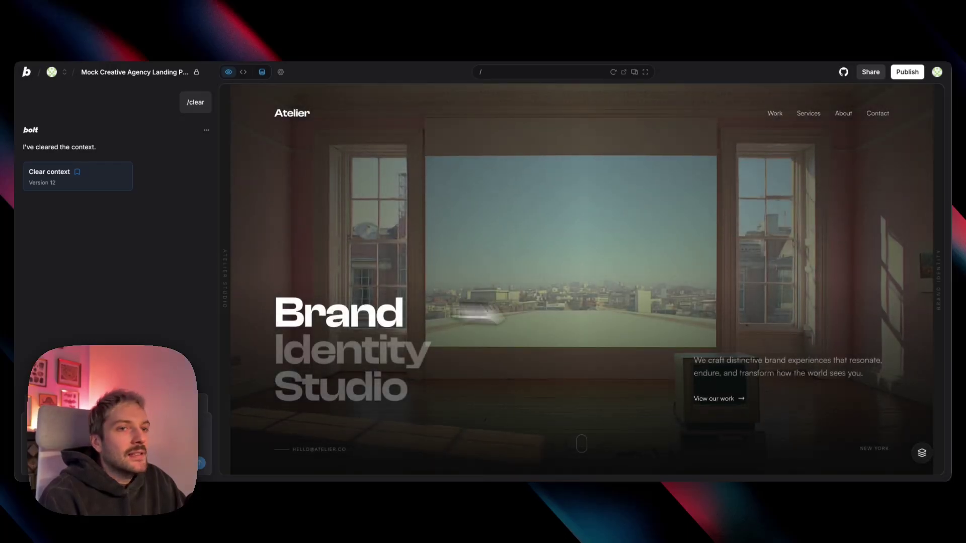
scroll(950, 308, "down", 5)
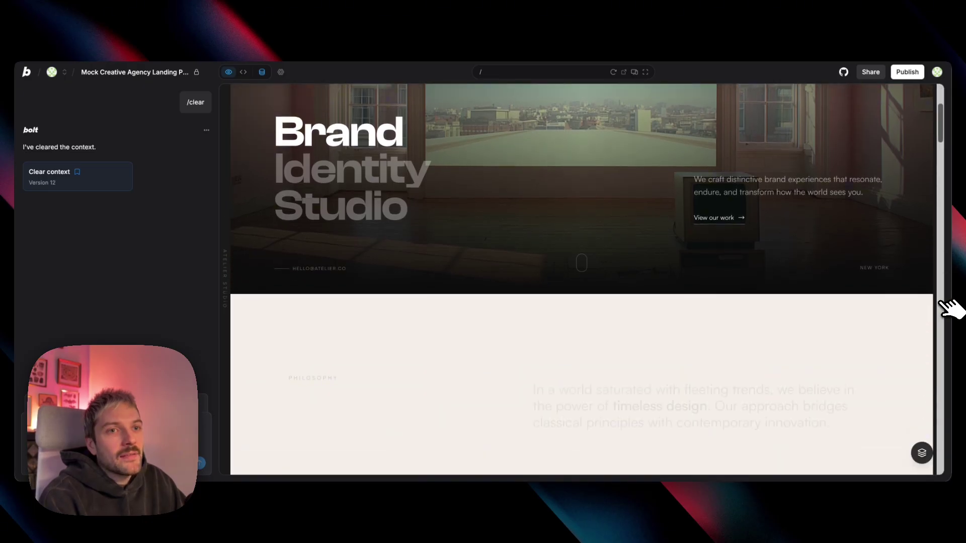
scroll(611, 309, "down", 9)
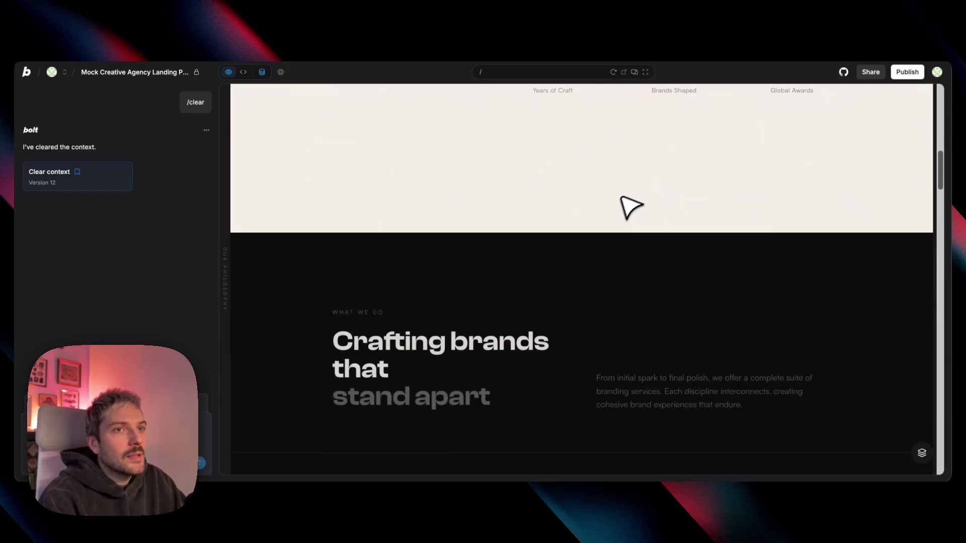
scroll(635, 204, "down", 4)
scroll(635, 204, "down", 8)
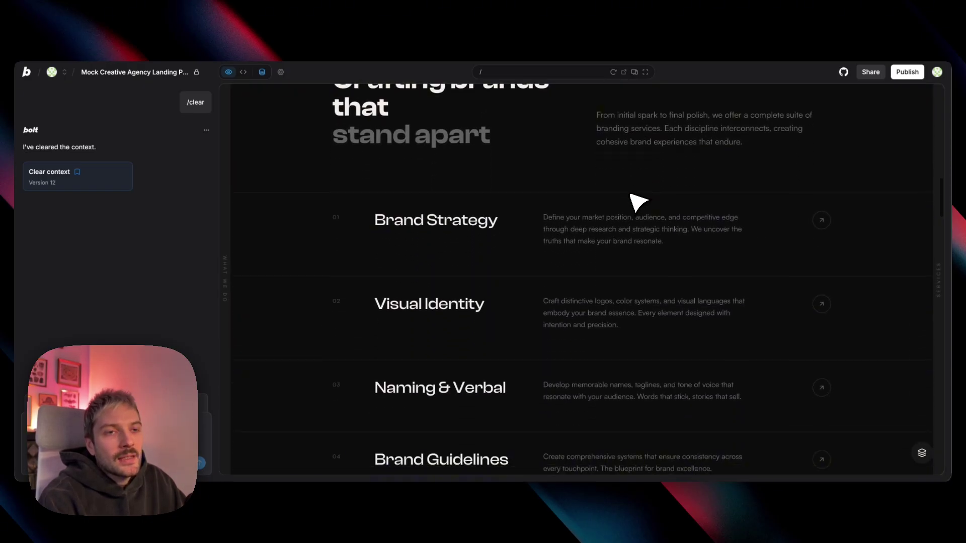
scroll(626, 279, "down", 12)
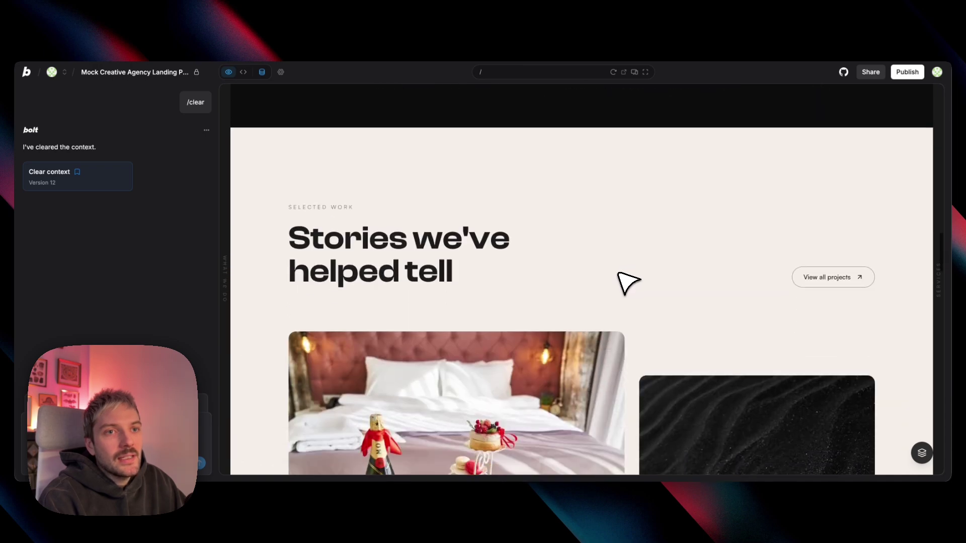
scroll(626, 283, "down", 10)
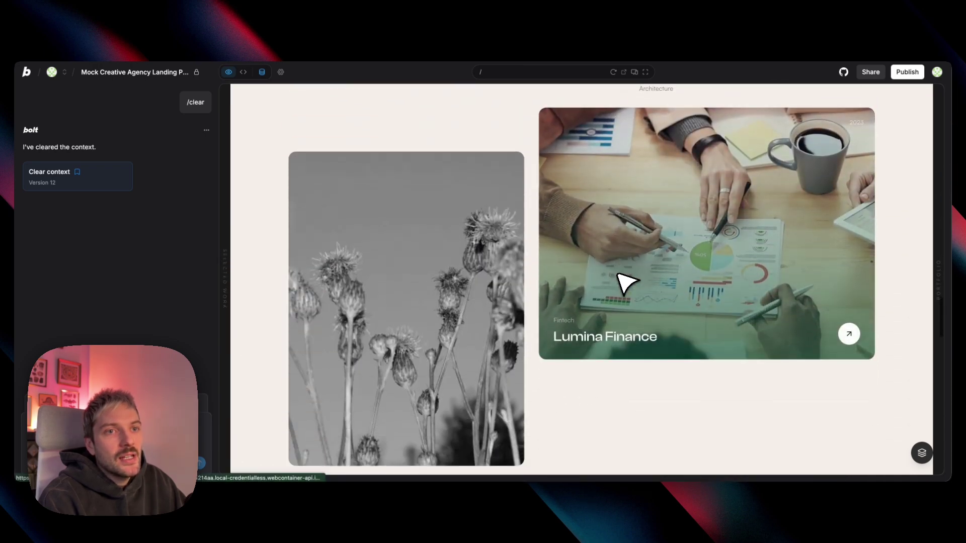
scroll(626, 283, "down", 2)
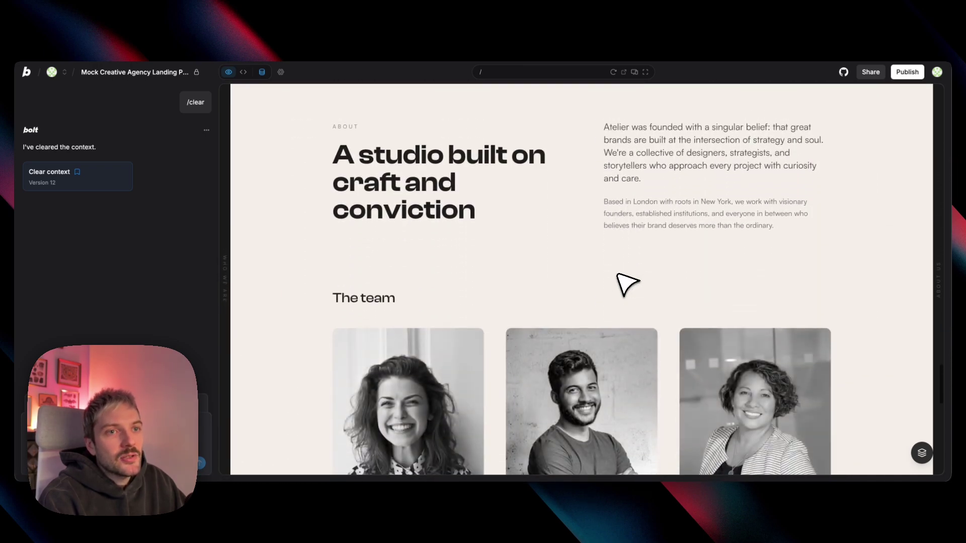
scroll(624, 282, "down", 15)
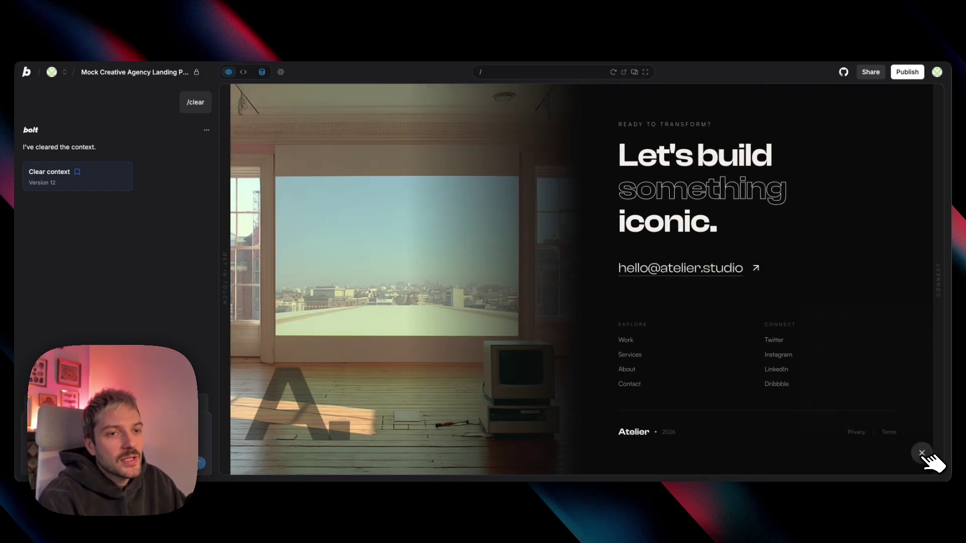
Compare the Atelier footer in the Gallery Frame and Floating Canvas layout versions, ending on Bookend
left_click(921, 452)
left_click(875, 363)
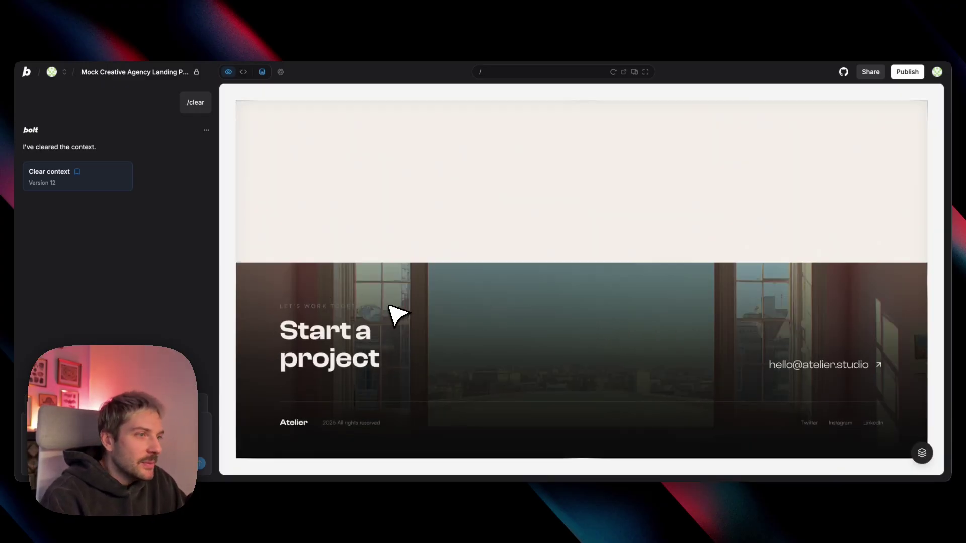
left_click(922, 453)
left_click(890, 395)
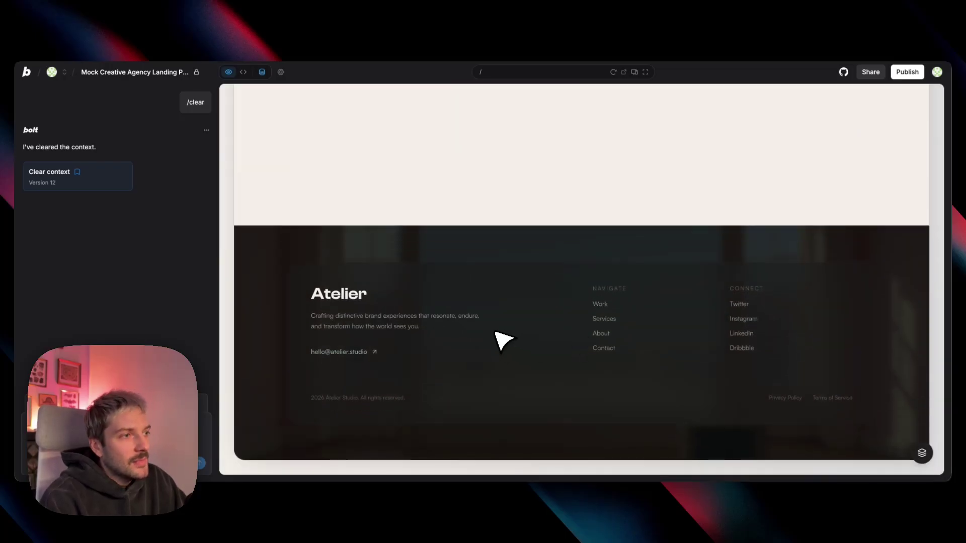
left_click(923, 452)
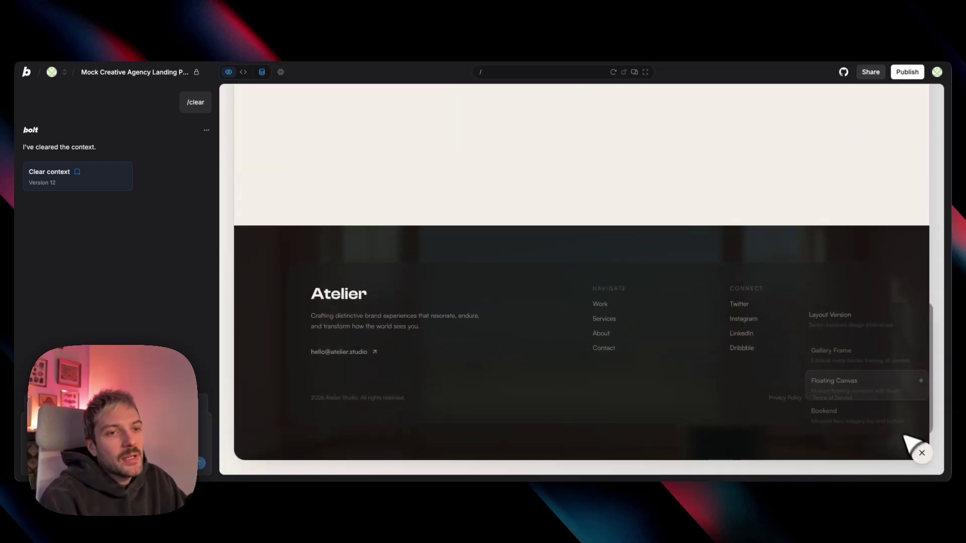
left_click(903, 422)
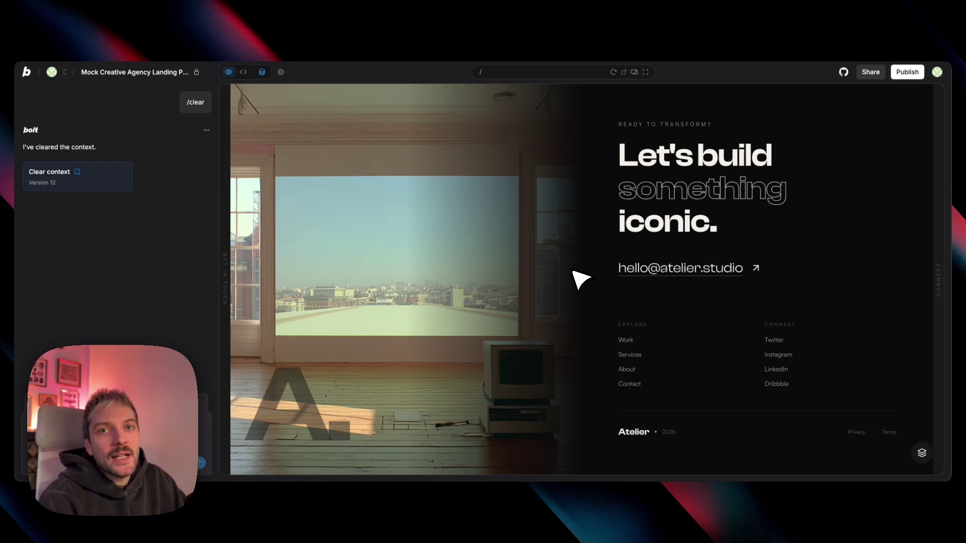
left_click(922, 452)
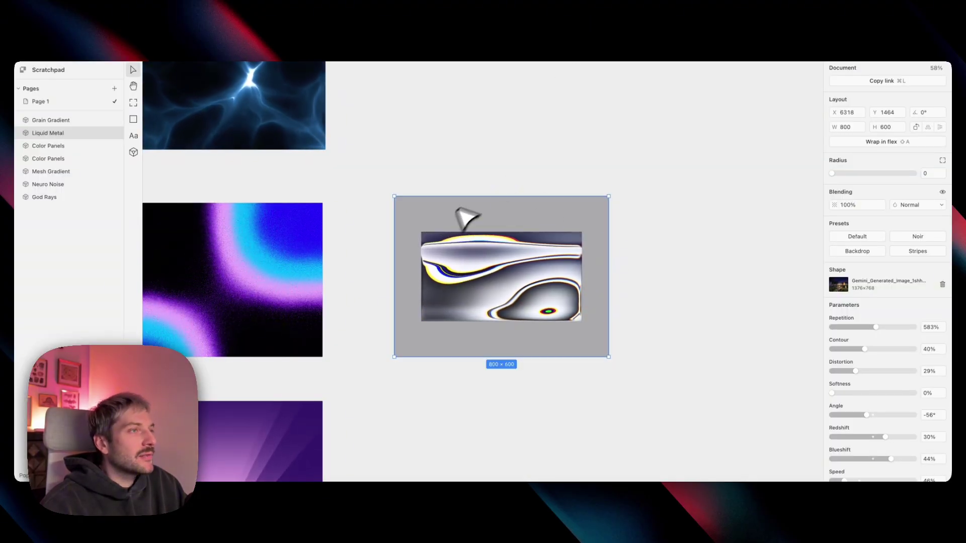
Switch to the Scratchpad shader canvas and show the code copy options for the Liquid Metal element
right_click(566, 237)
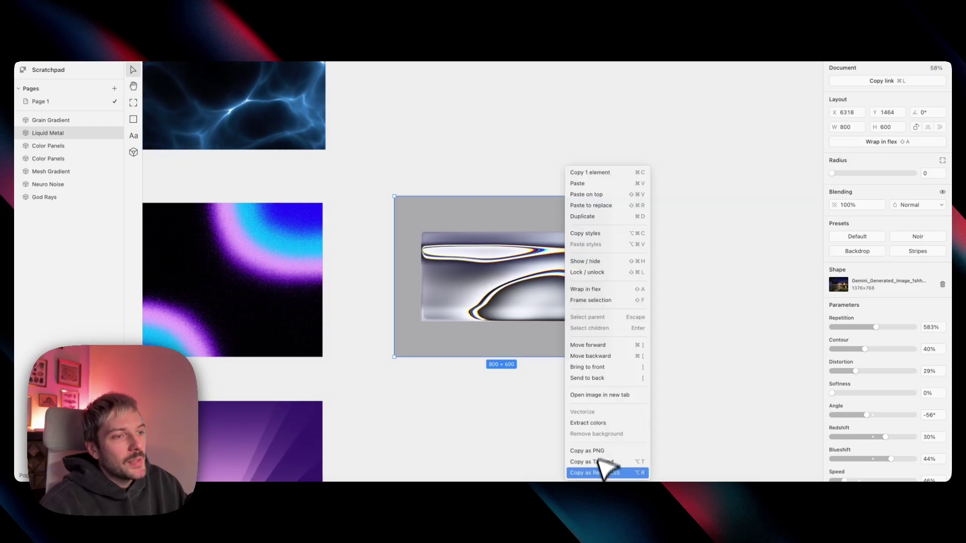
key("Escape")
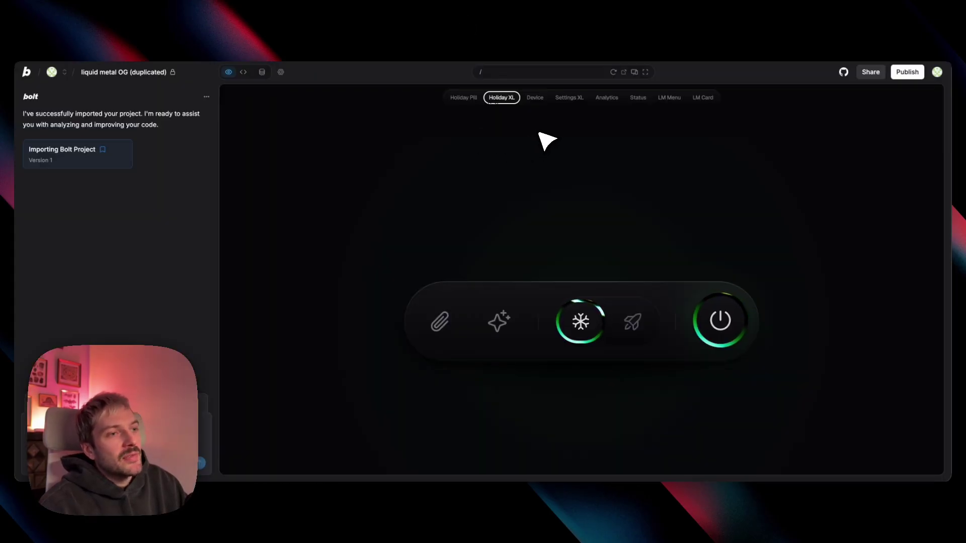
In Bolt's liquid metal project, try the Holiday XL power and mode toggles and the Settings XL brightness slider and mute toggle
left_click(739, 322)
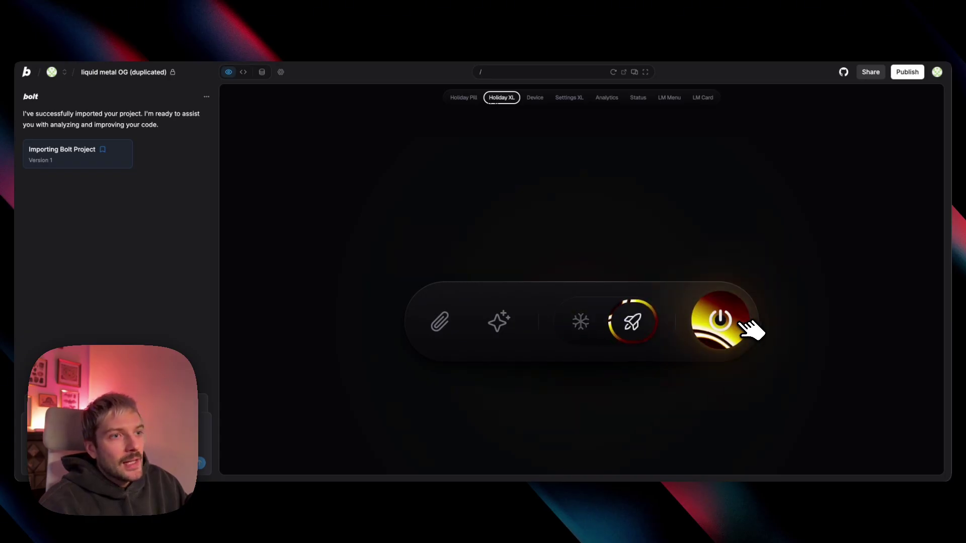
left_click(595, 325)
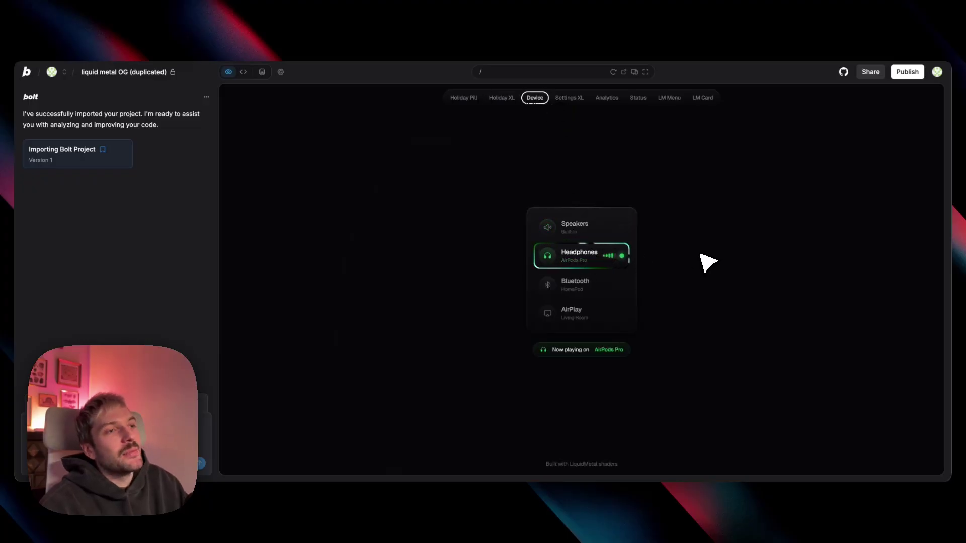
left_click(583, 97)
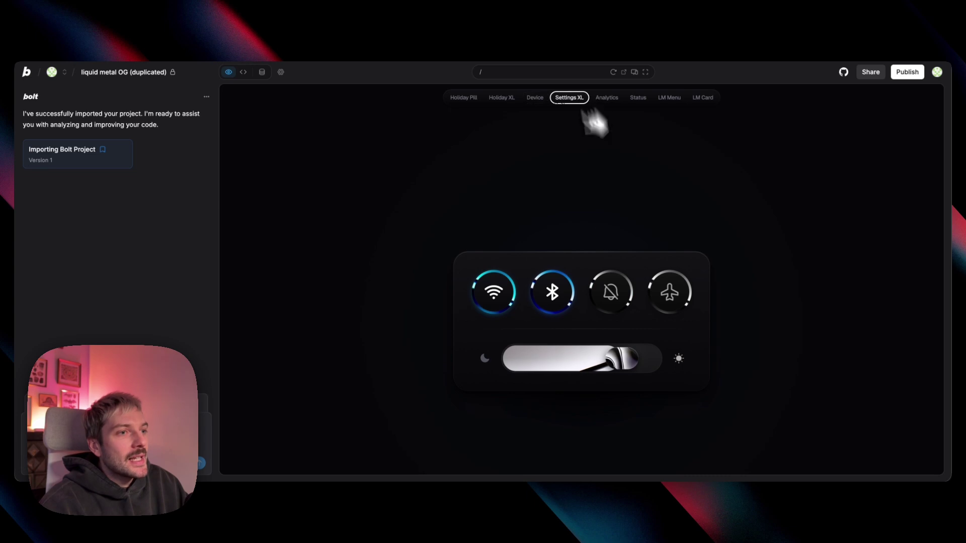
left_click_drag(625, 357, 596, 358)
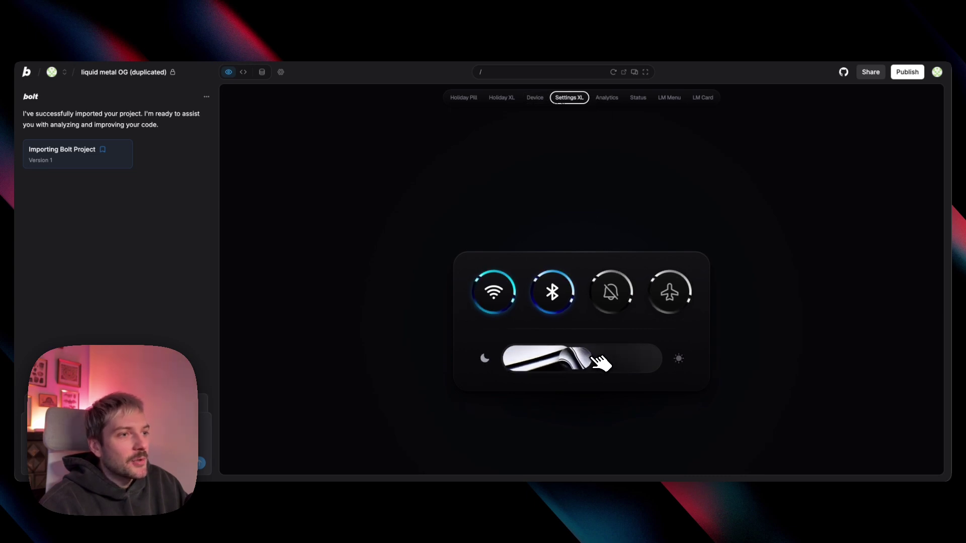
left_click(616, 288)
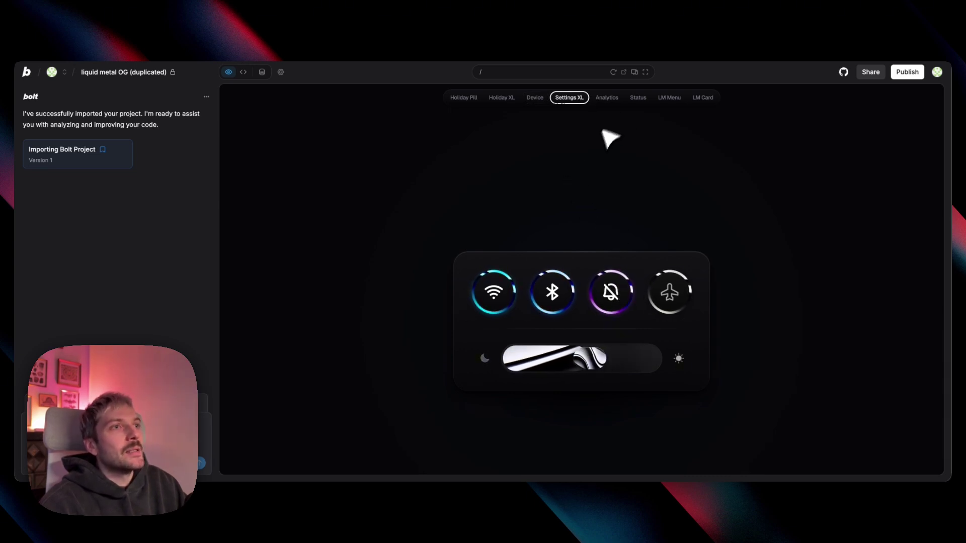
Show the Analytics demo and view its revenue card by month, year and week
left_click(615, 98)
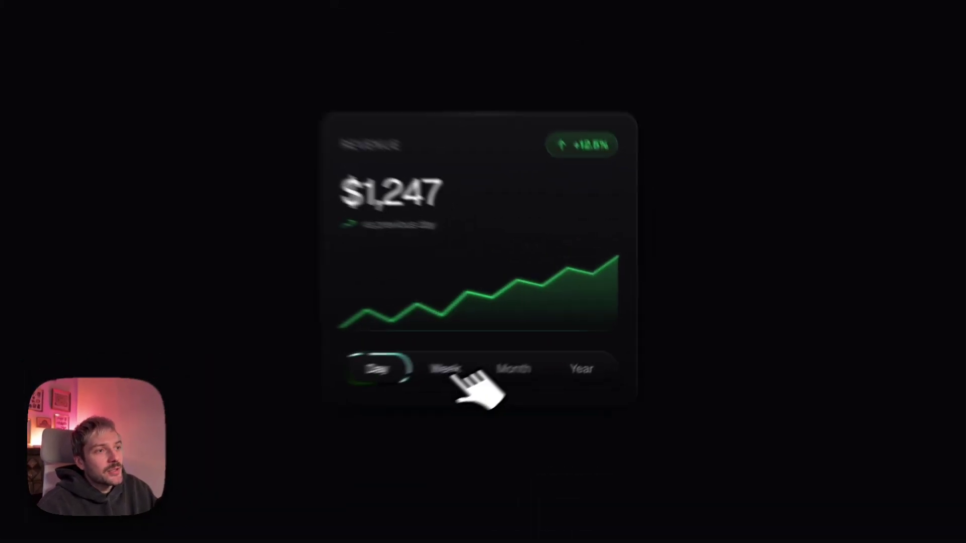
left_click(565, 332)
left_click(493, 391)
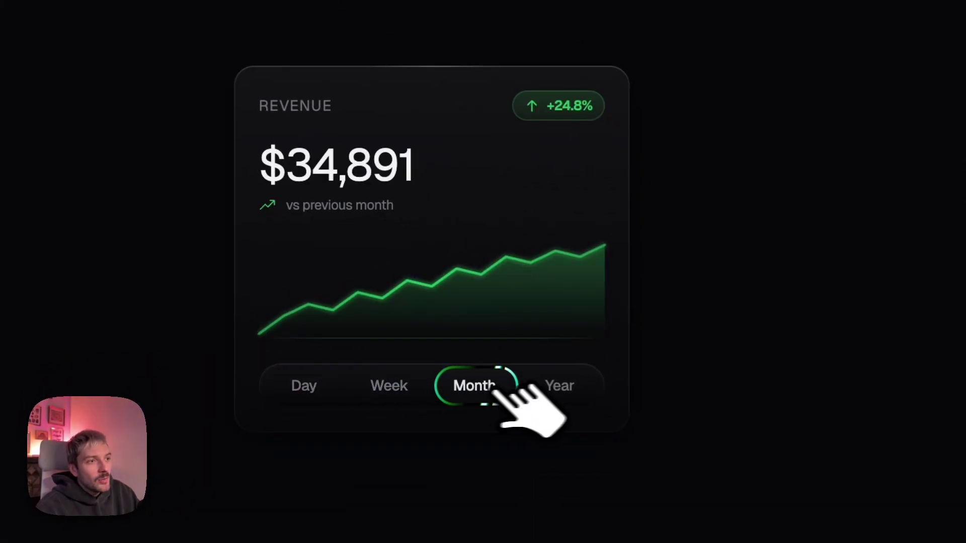
left_click(576, 390)
left_click(389, 388)
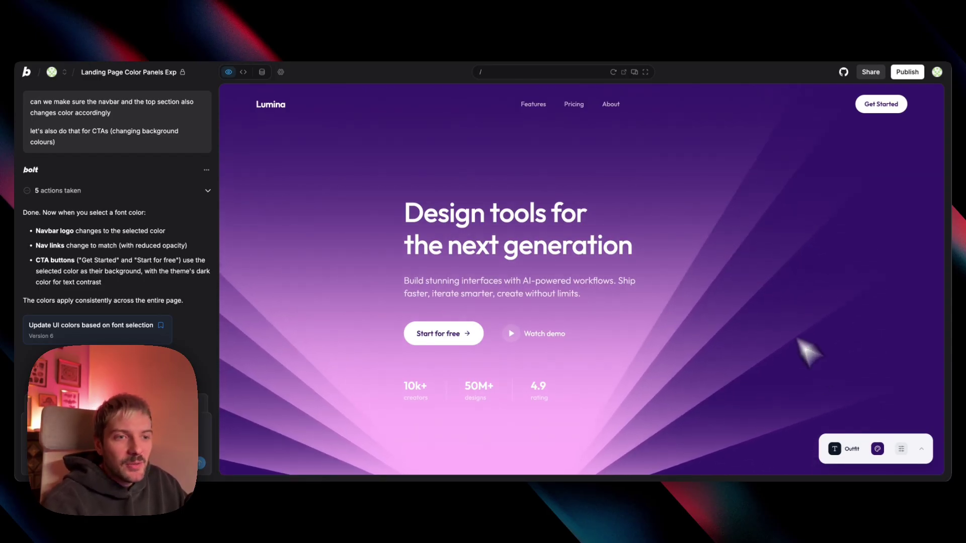
Try the Bebas Neue and Bricolage Grotesque fonts on the Lumina landing page and settle on Fraunces
left_click(855, 450)
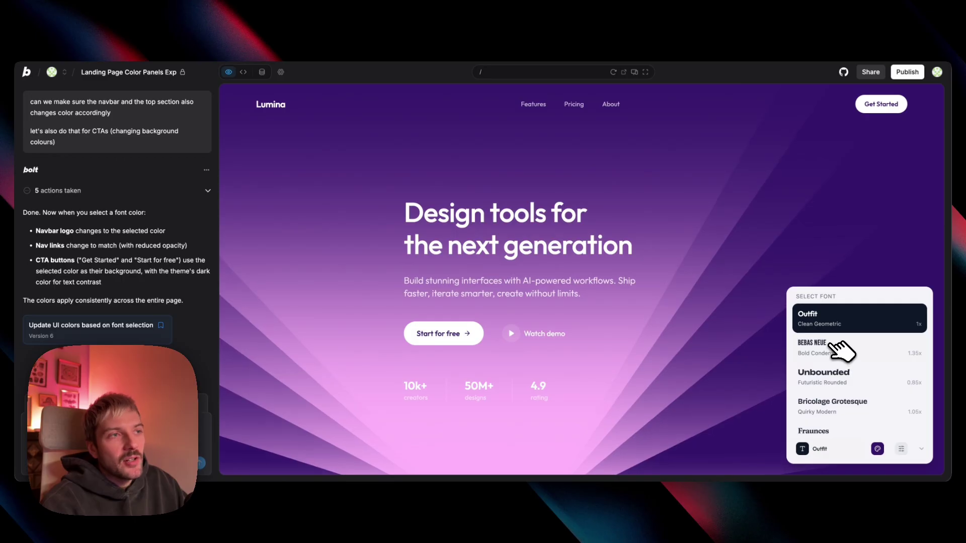
left_click(836, 349)
left_click(850, 449)
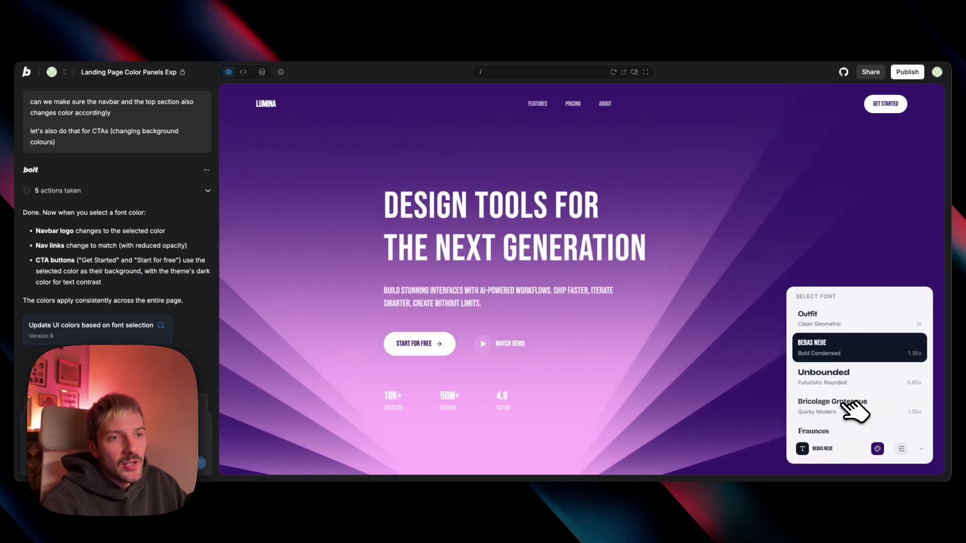
left_click(851, 405)
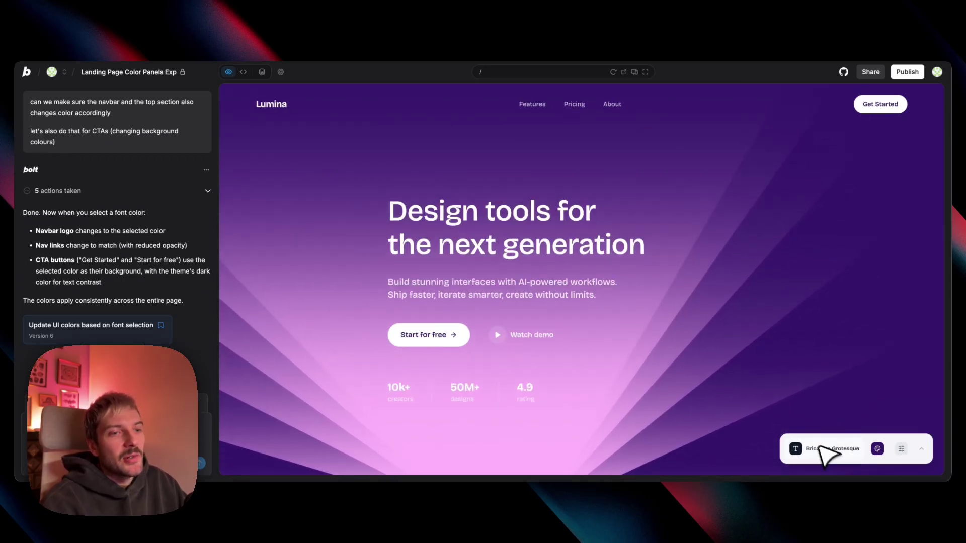
left_click(827, 450)
scroll(835, 400, "down", 3)
left_click(832, 405)
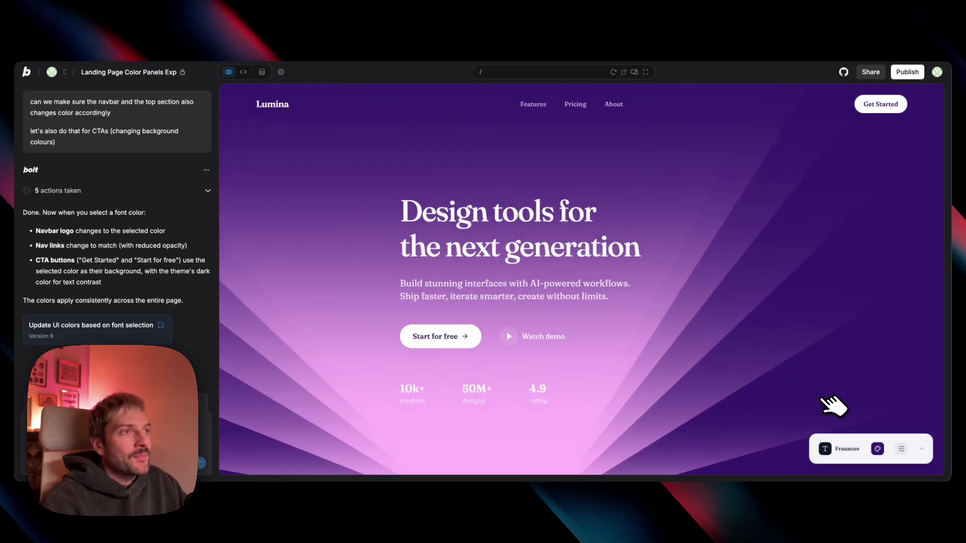
Try the Midnight and Forest color schemes on the Lumina page and settle on Slate
left_click(877, 449)
left_click(835, 346)
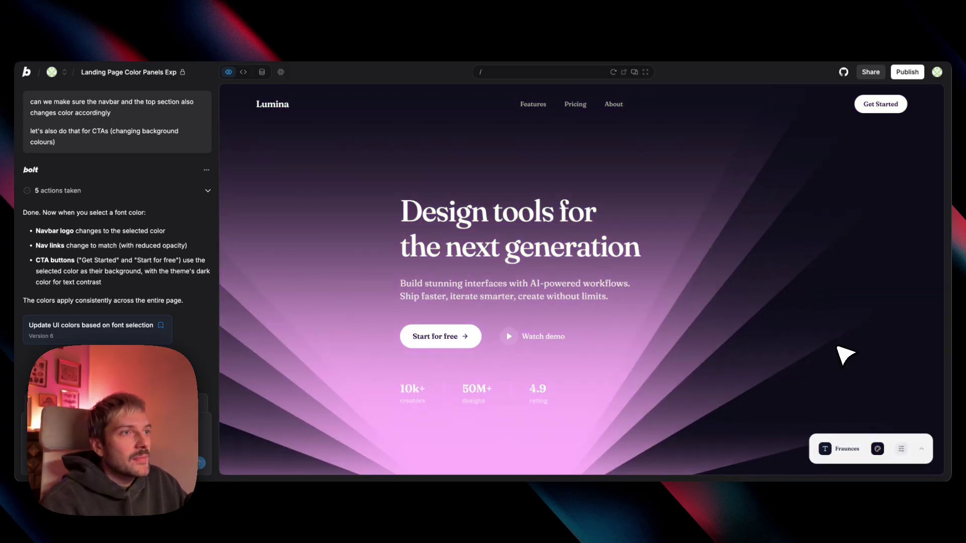
left_click(877, 449)
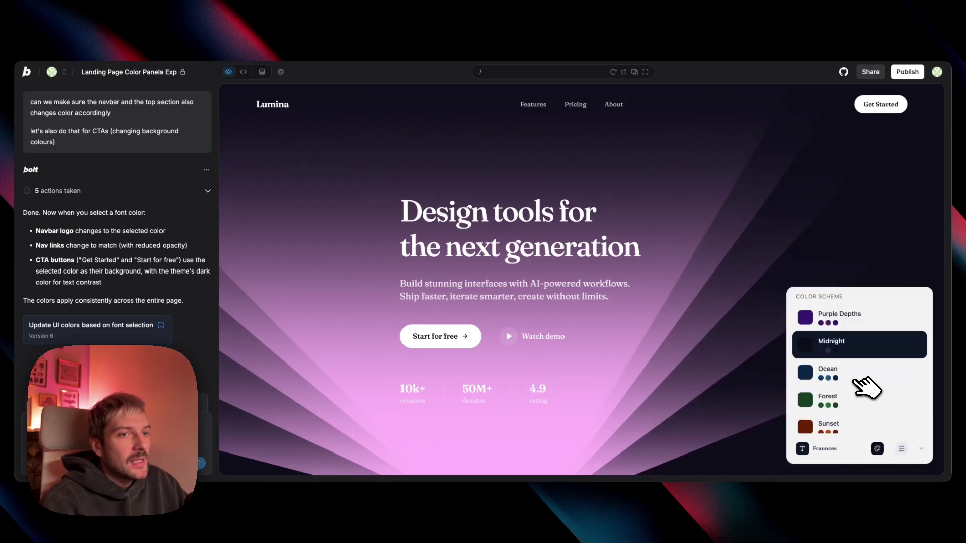
left_click(845, 403)
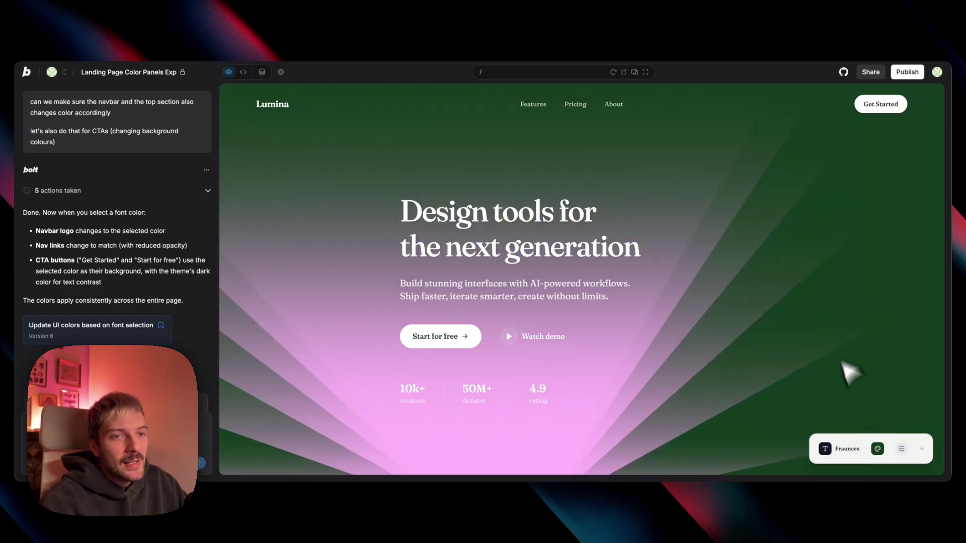
left_click(877, 449)
scroll(889, 397, "down", 2)
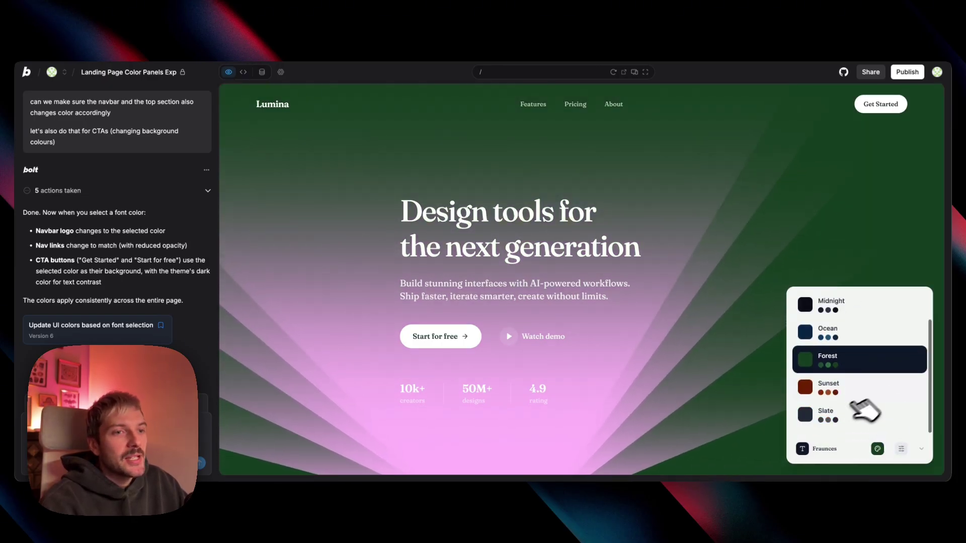
left_click(831, 413)
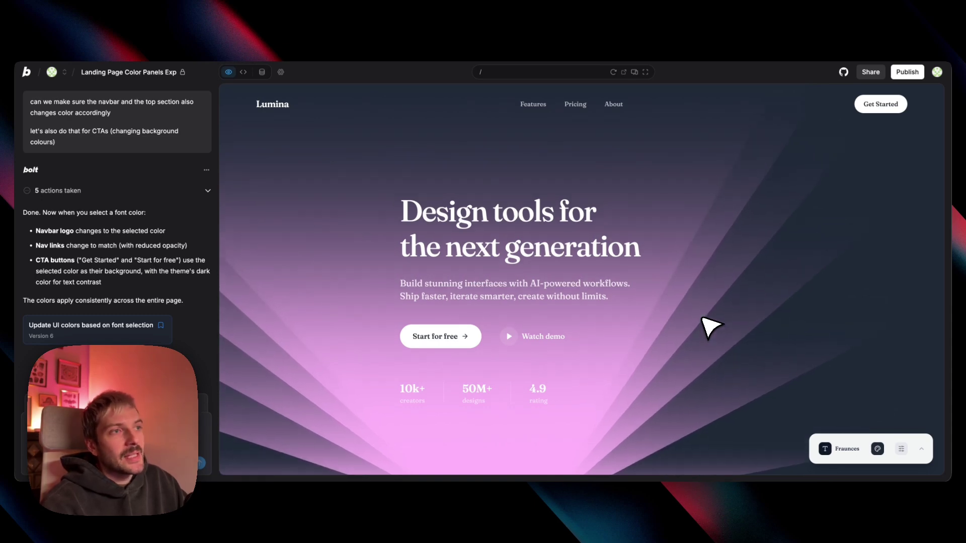
Set the Lumina page's font color to pale yellow, its font weight to 600 and its line height to 1.00
left_click(920, 450)
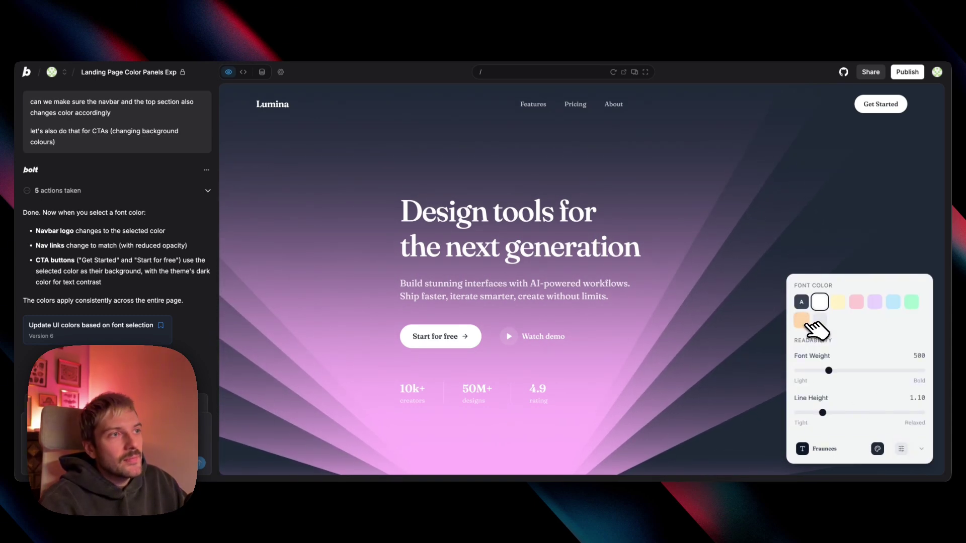
left_click(802, 319)
left_click(839, 302)
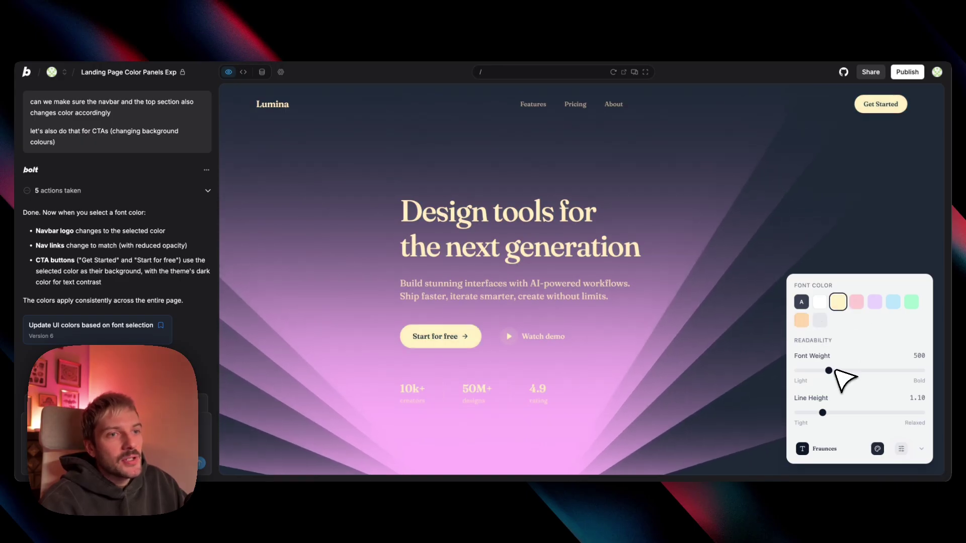
left_click_drag(829, 371, 860, 371)
left_click_drag(823, 413, 803, 417)
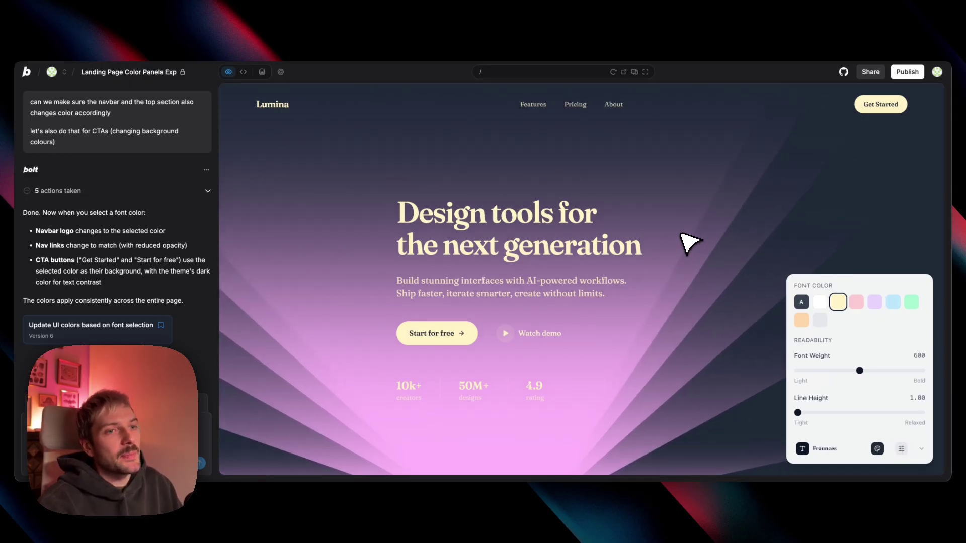
left_click(922, 450)
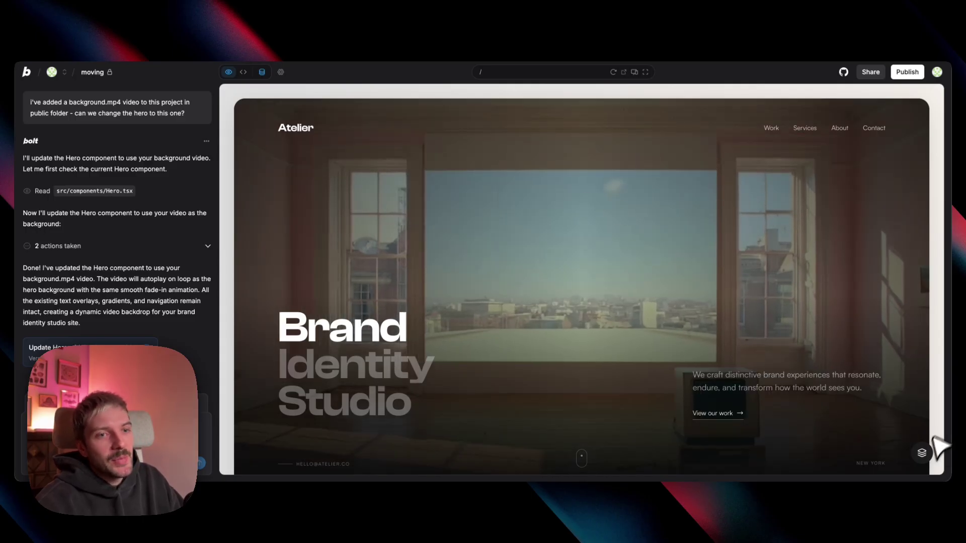
In the moving project, preview the Atelier video hero in the Gallery Frame layout and switch the layout version to Bookend
left_click(922, 453)
left_click(825, 353)
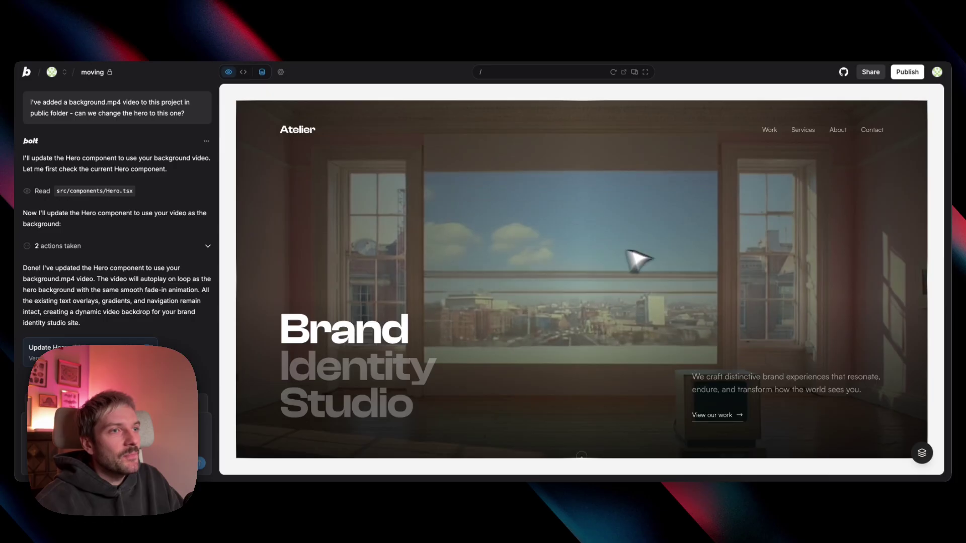
left_click(923, 454)
left_click(873, 422)
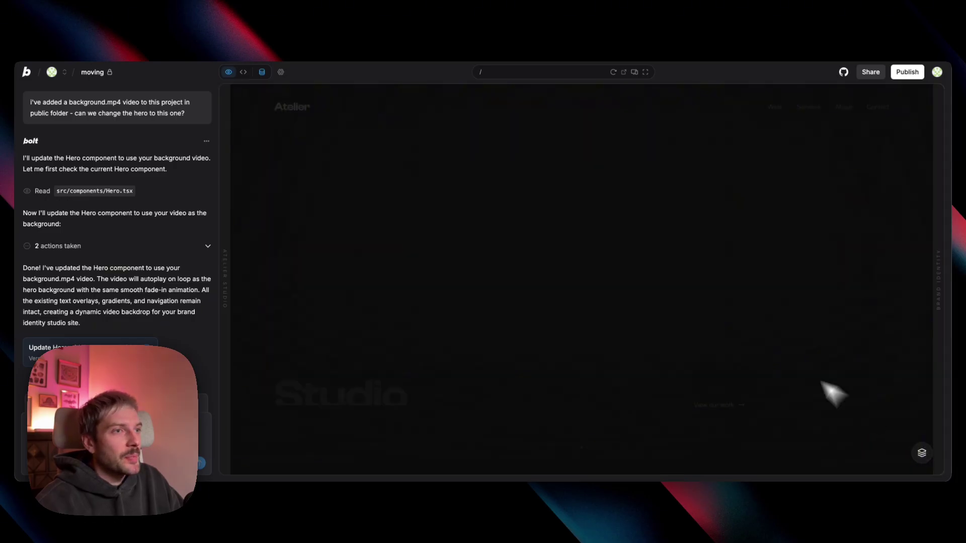